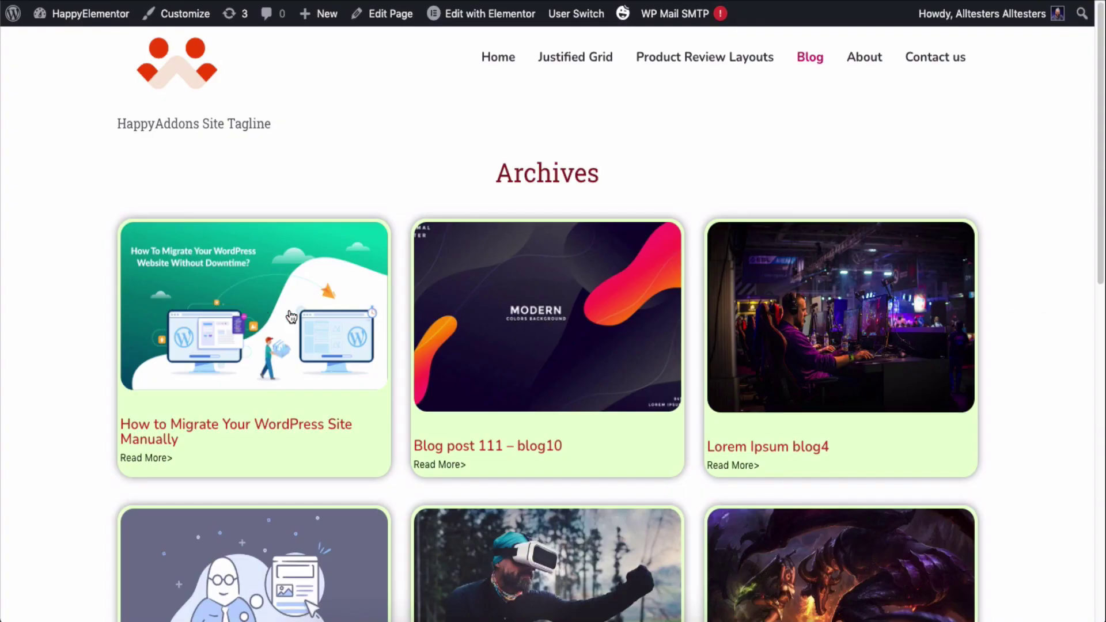
- Search the list for 'archive'
scroll(1059, 305, "down", 12)
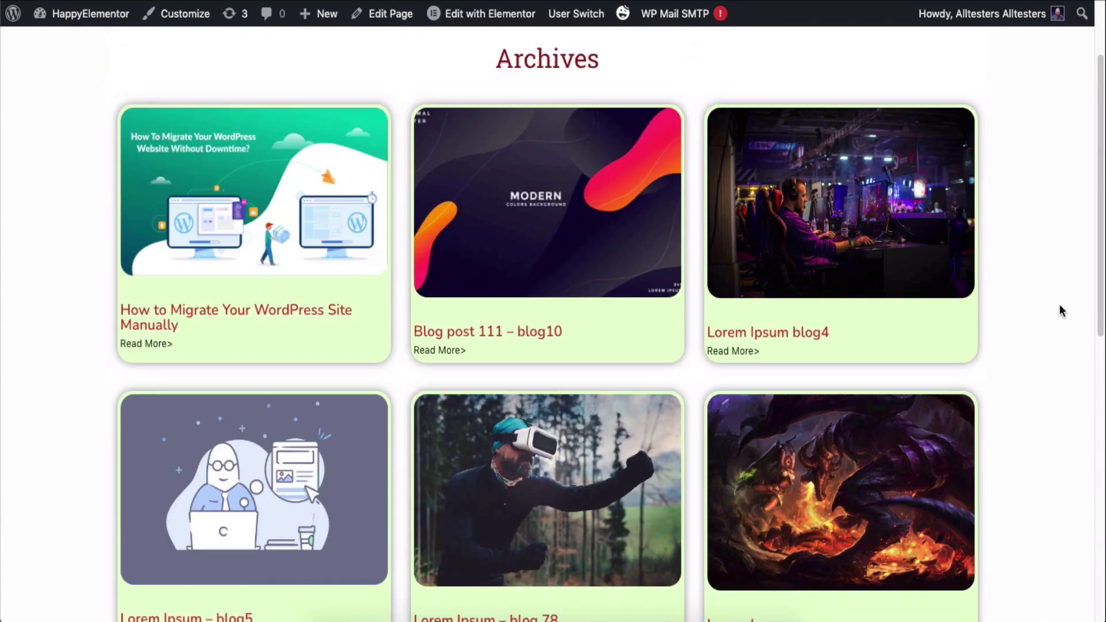
scroll(1059, 304, "up", 3)
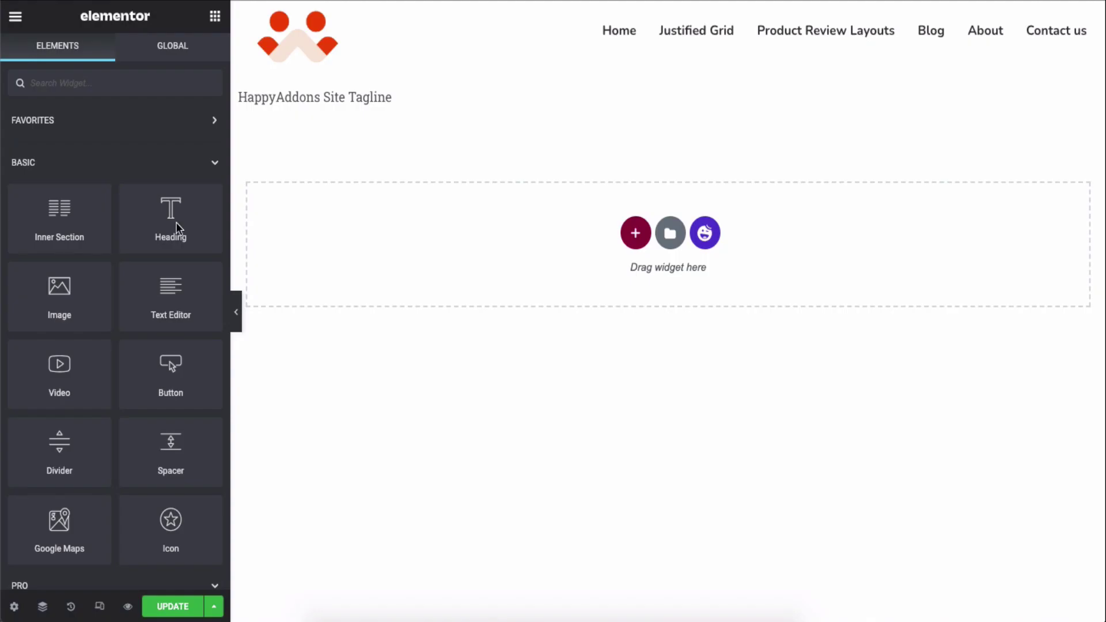
left_click(51, 85)
type("archive")
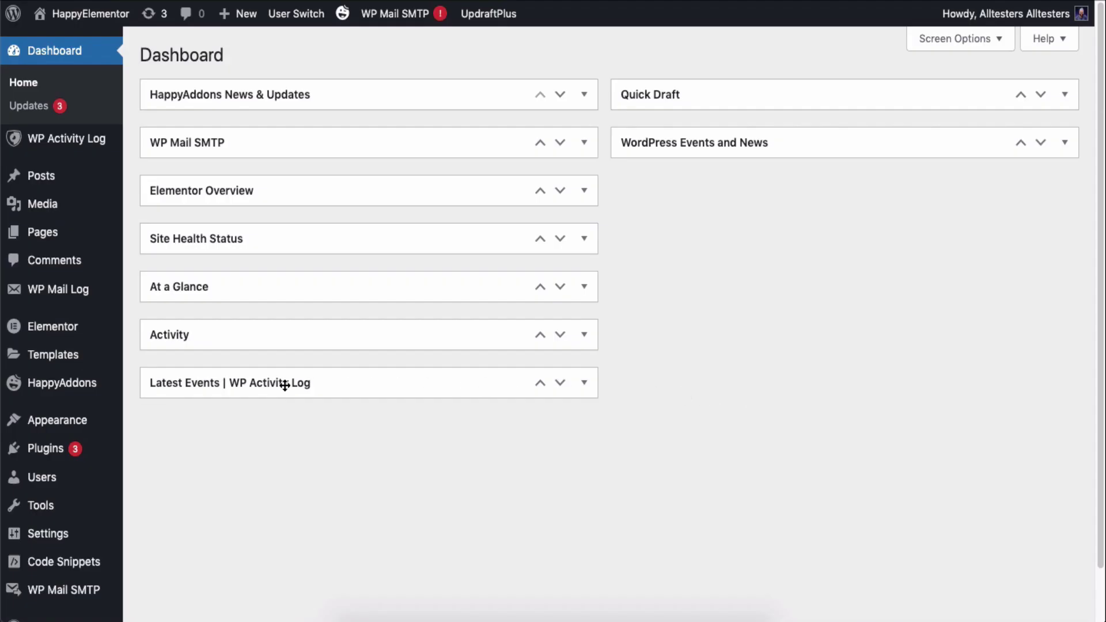
- Open the HappyAddons Theme Builder showing only Archive templates (My Archive, HA Blog Archive)
mouse_move(110, 385)
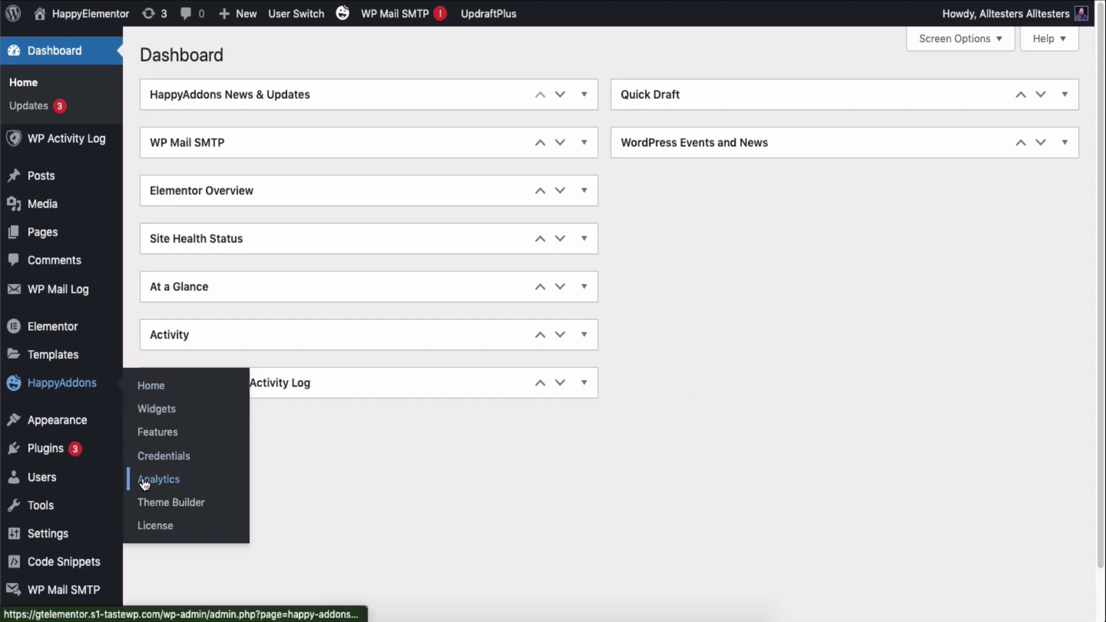
left_click(148, 504)
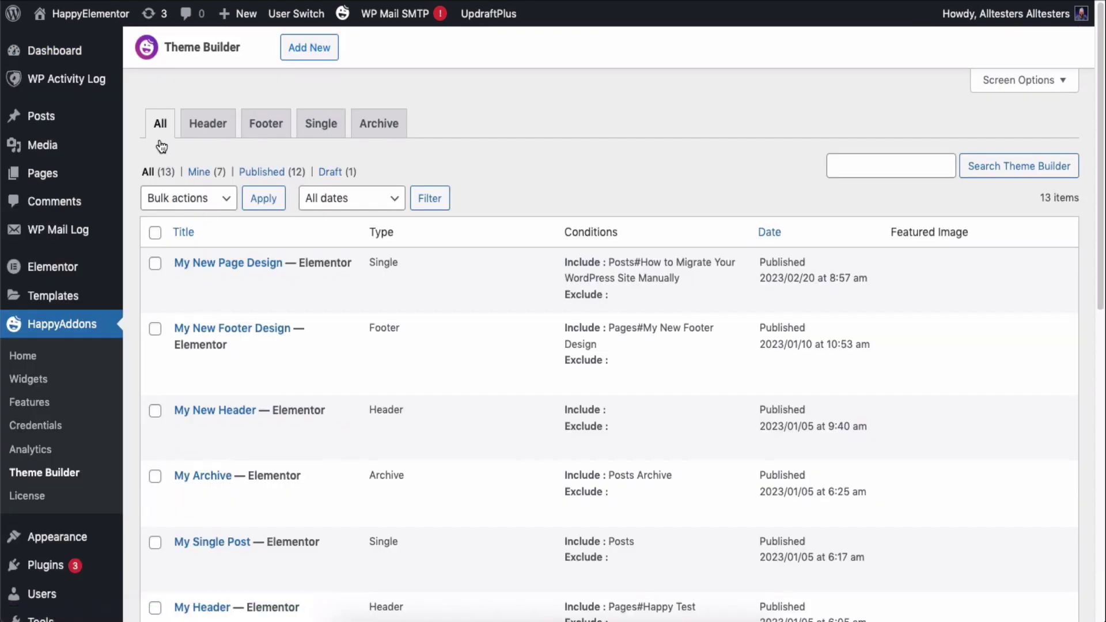
left_click(380, 136)
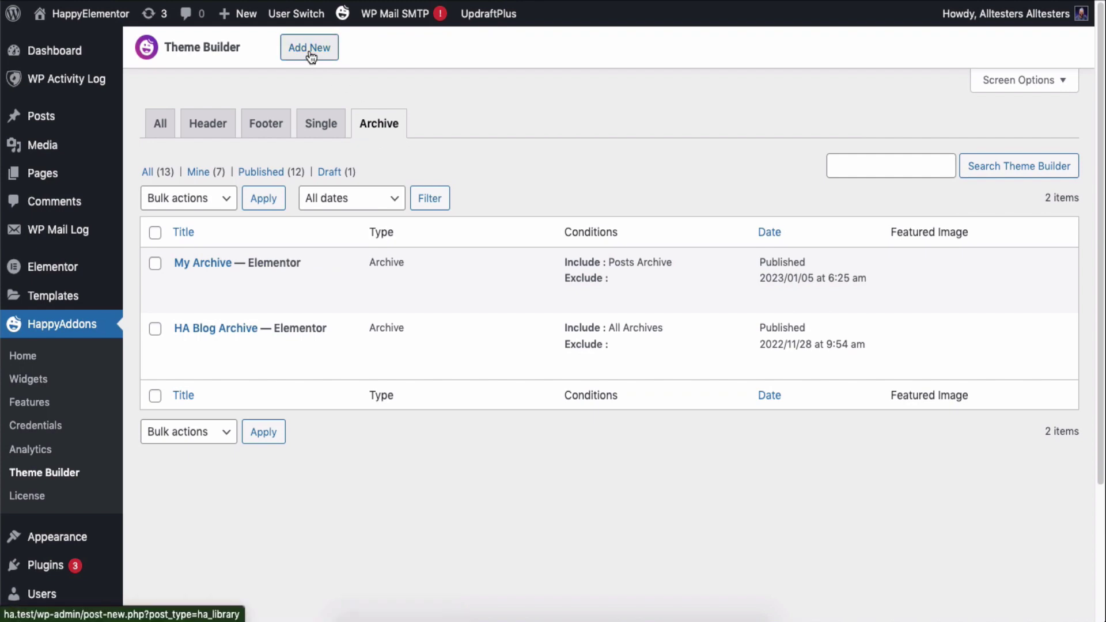
- Add a new Archive-type theme template named 'My new archive page' and create it
left_click(309, 52)
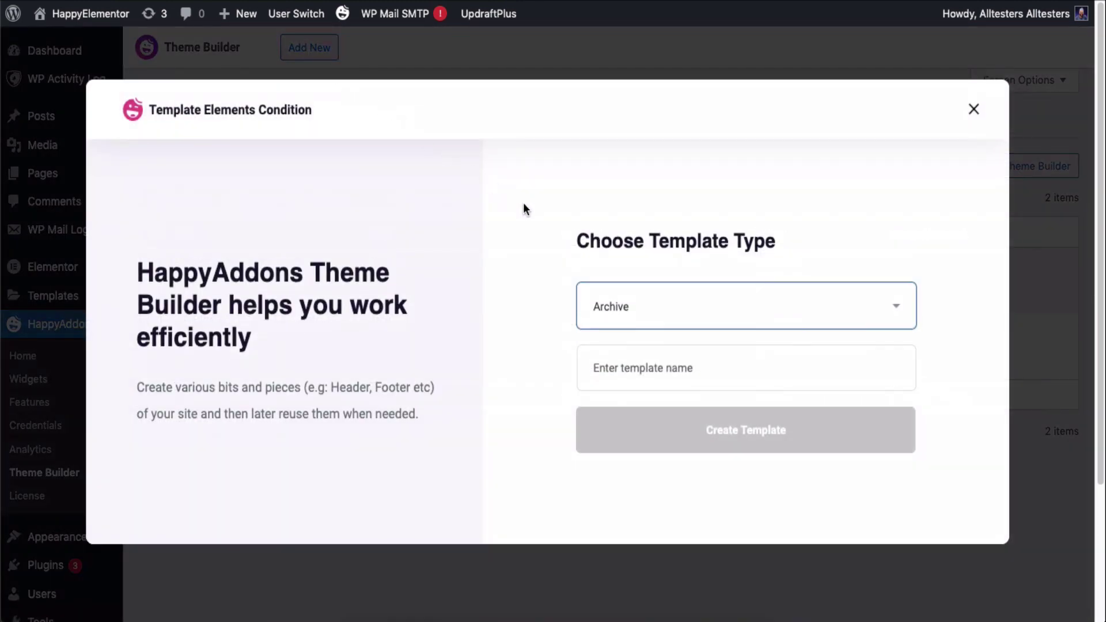
left_click(654, 311)
left_click(610, 306)
left_click(634, 367)
type("My new artc")
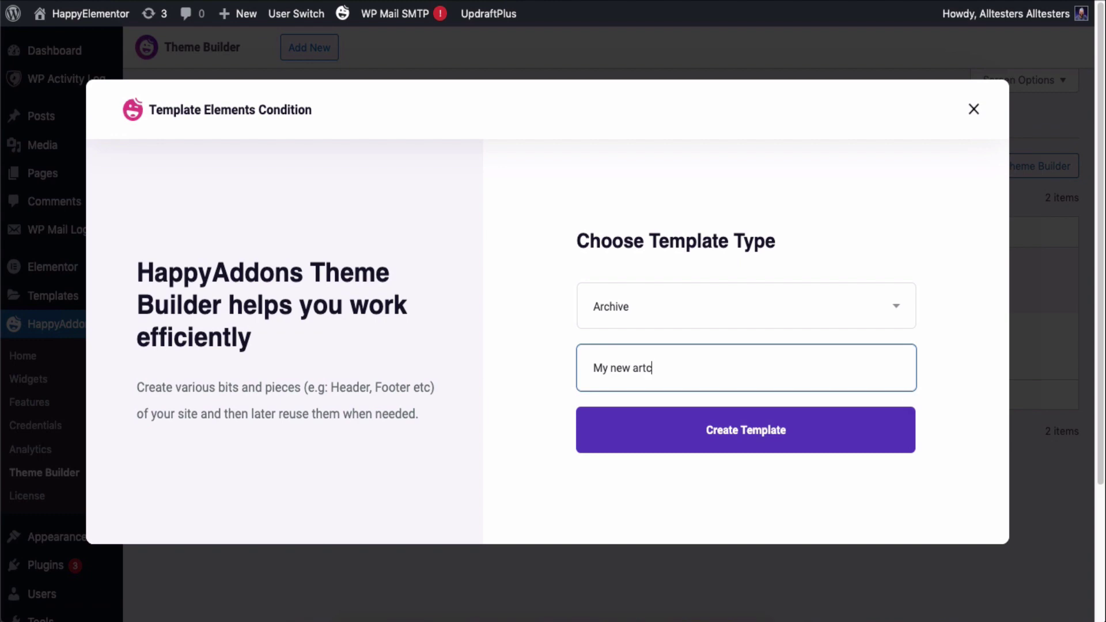
type("ive page")
left_click(753, 435)
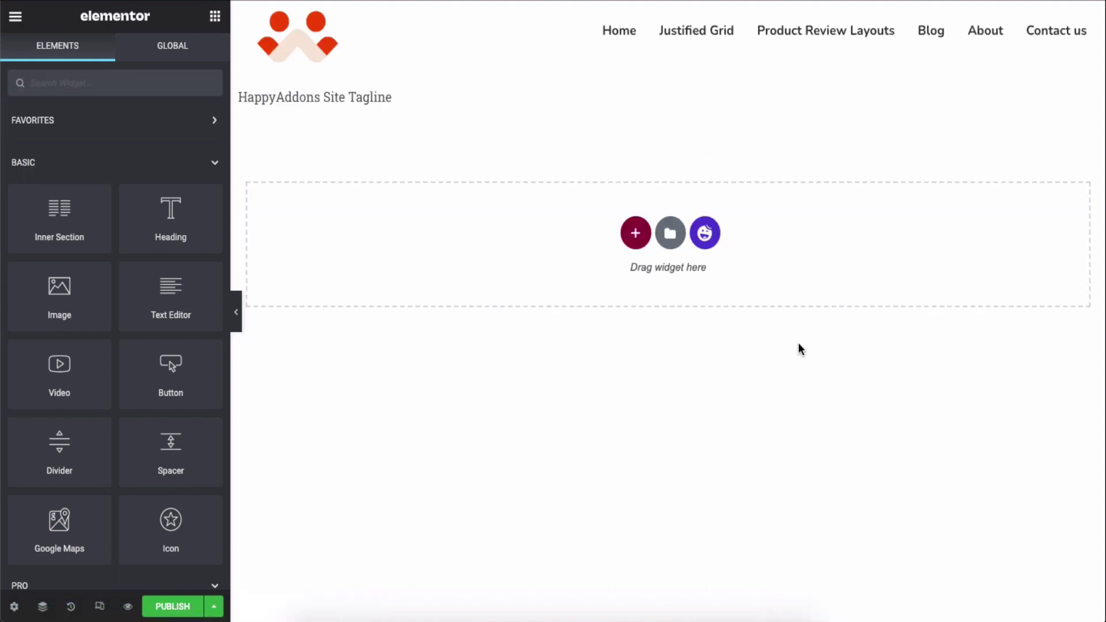
- Drop an Archive Title widget into the empty section, centre it, and keep size Default
left_click(96, 81)
type("archive")
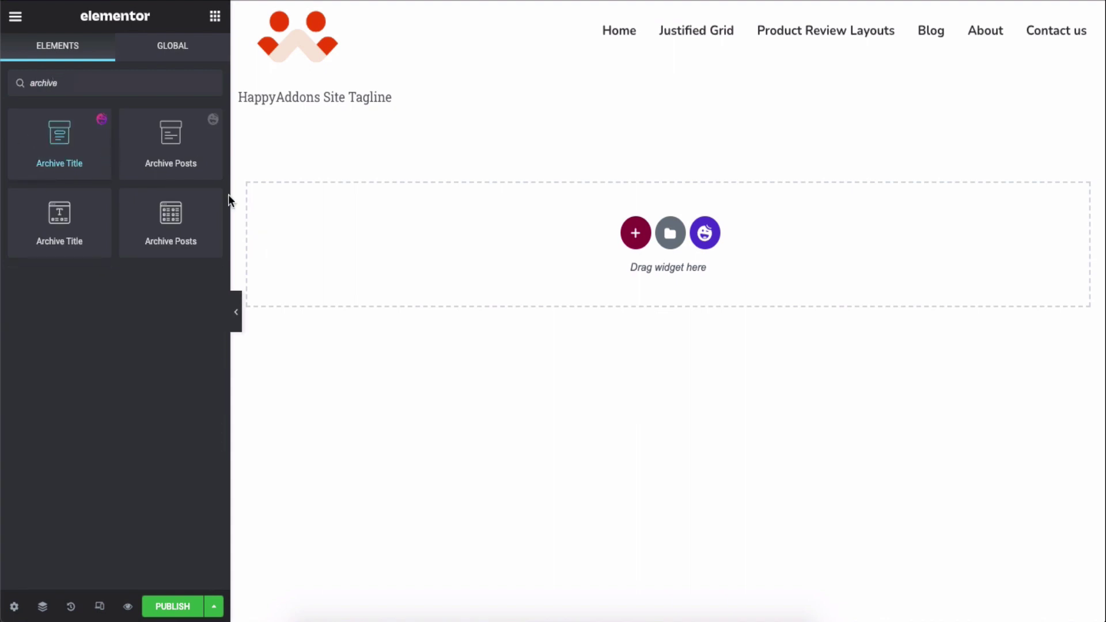
left_click_drag(228, 195, 624, 237)
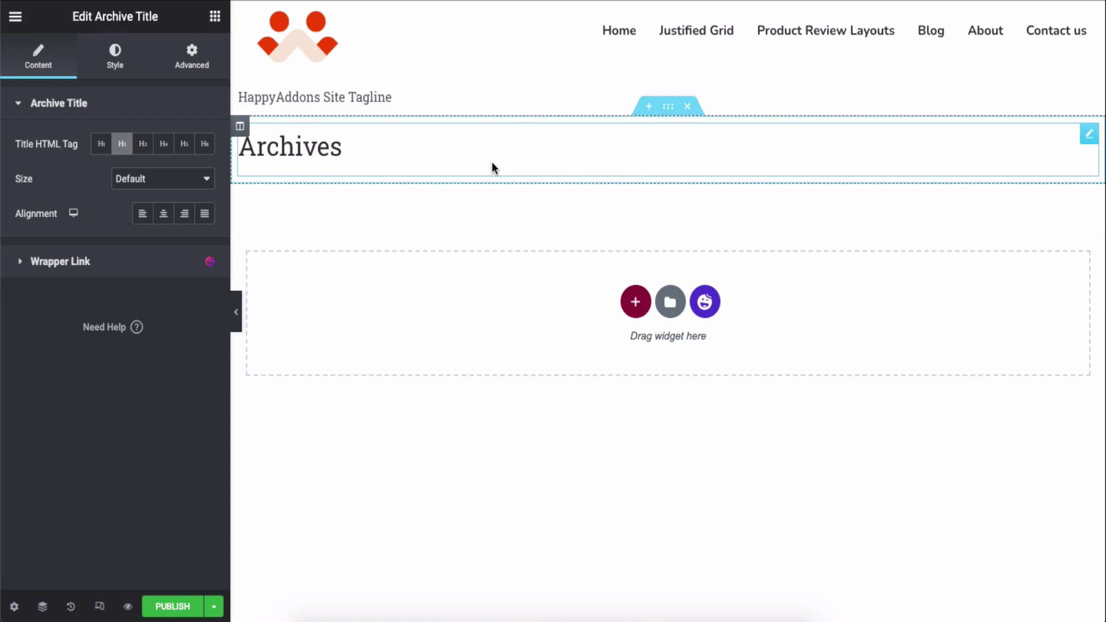
left_click(165, 218)
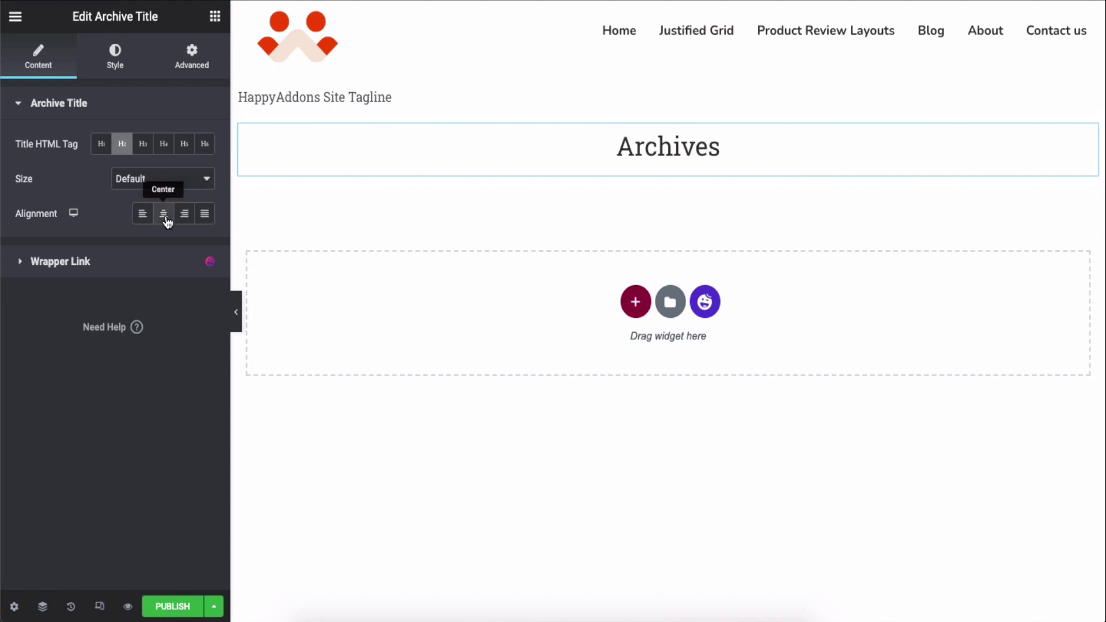
left_click(184, 183)
left_click(161, 182)
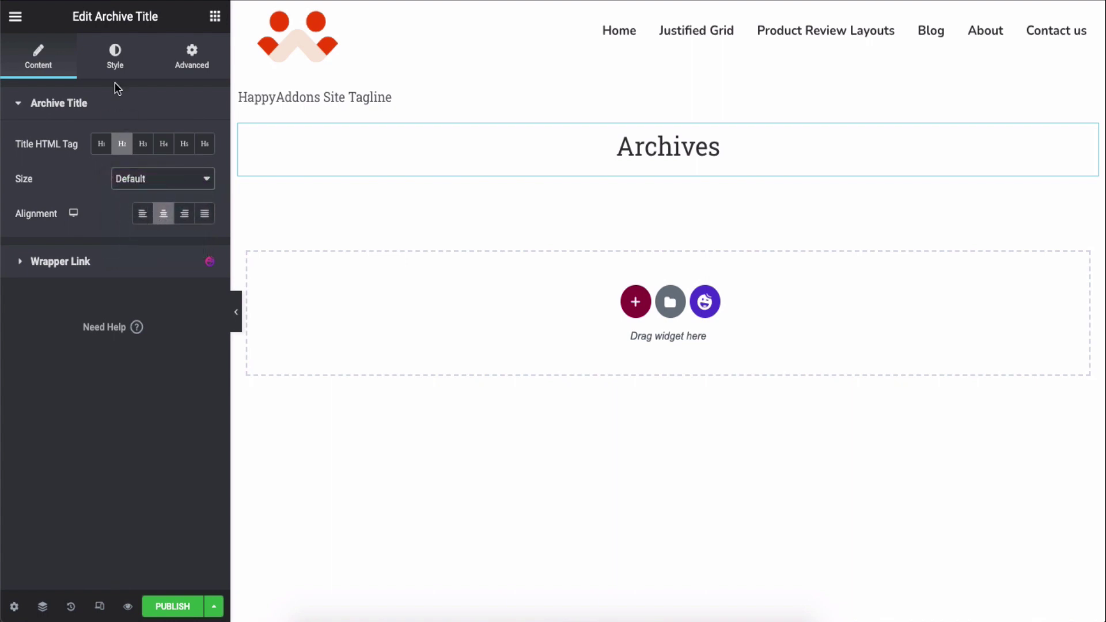
- Colour the Archives title #8D1717 and reset its text shadow to default
left_click(114, 62)
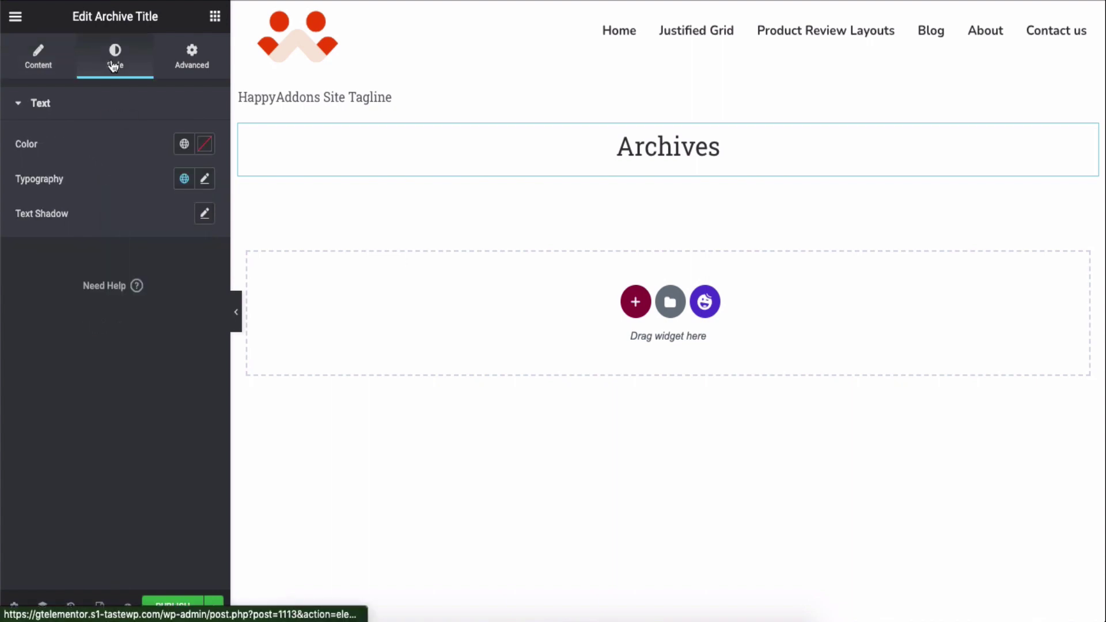
left_click(205, 144)
left_click_drag(138, 292, 175, 268)
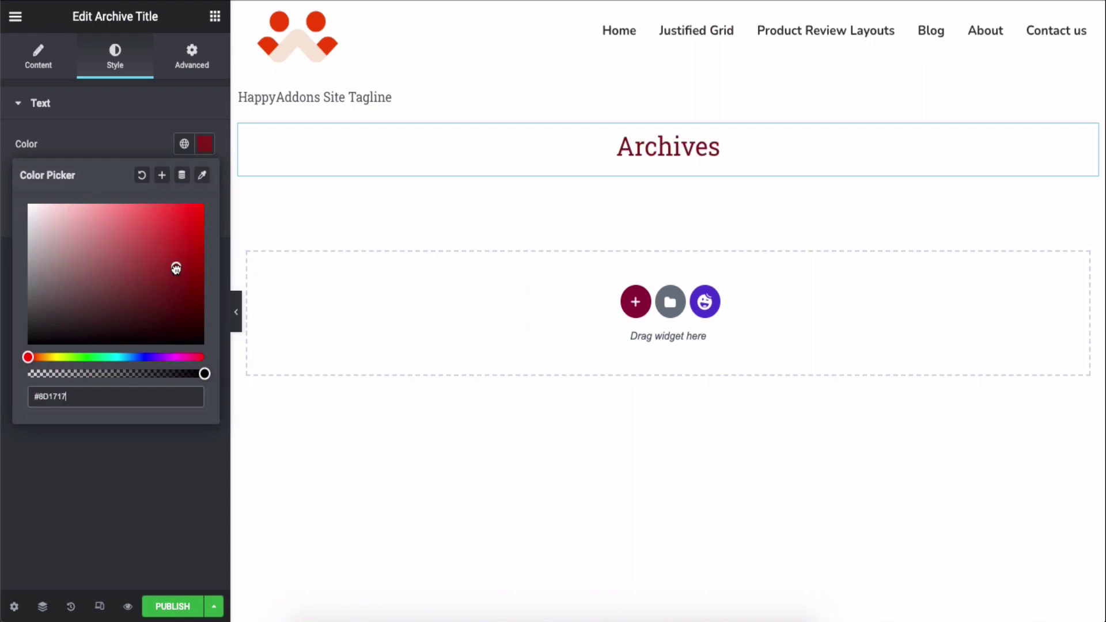
left_click(131, 123)
left_click(123, 104)
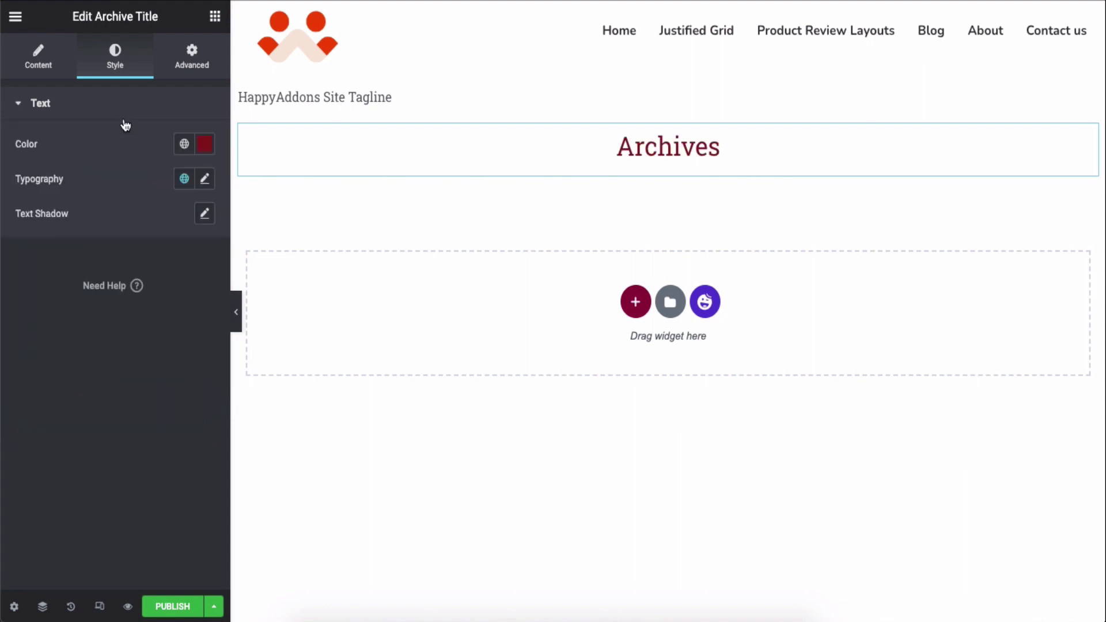
left_click(204, 180)
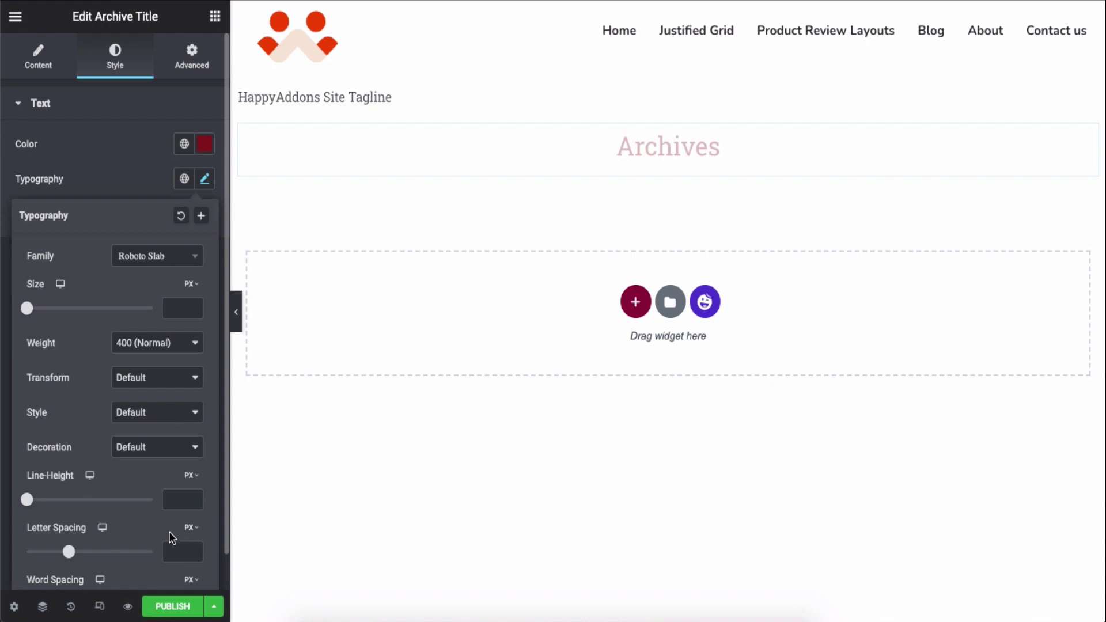
left_click(144, 182)
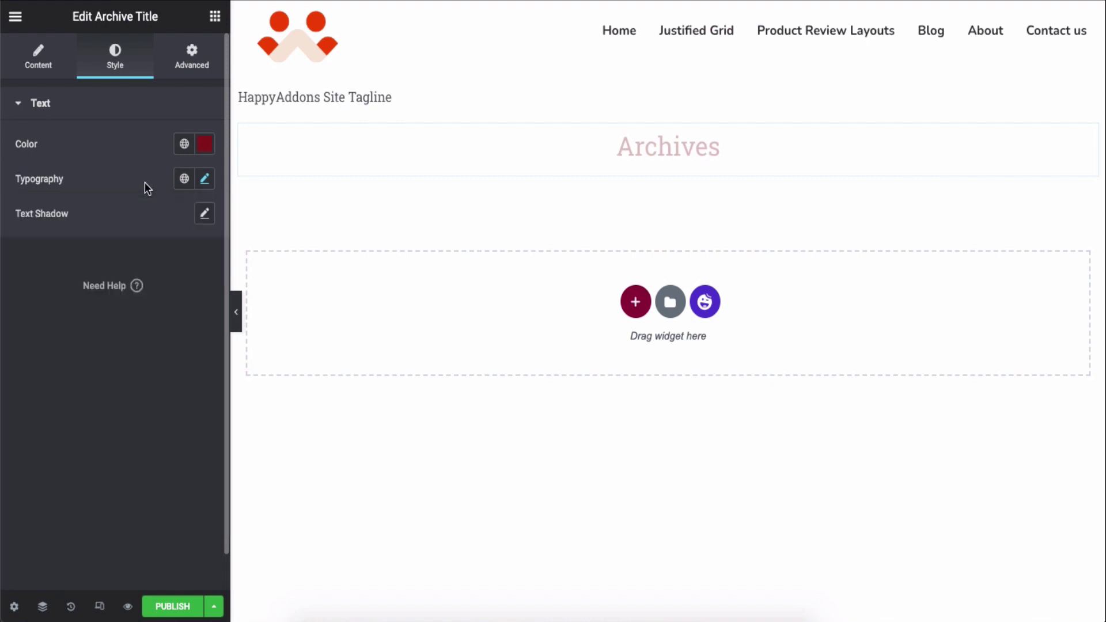
left_click(204, 215)
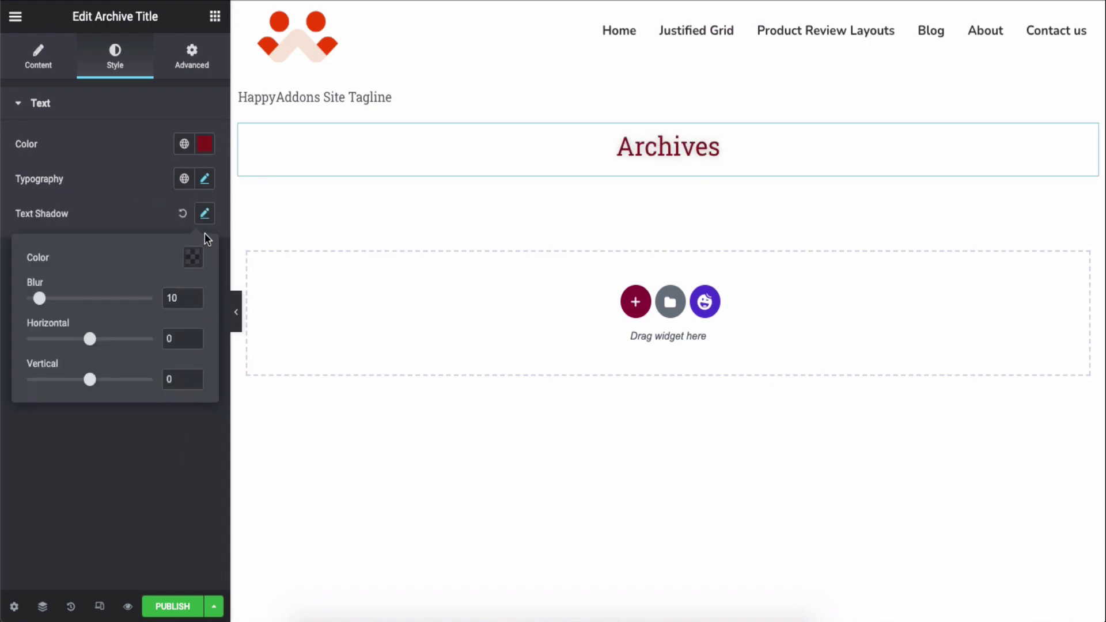
left_click(183, 213)
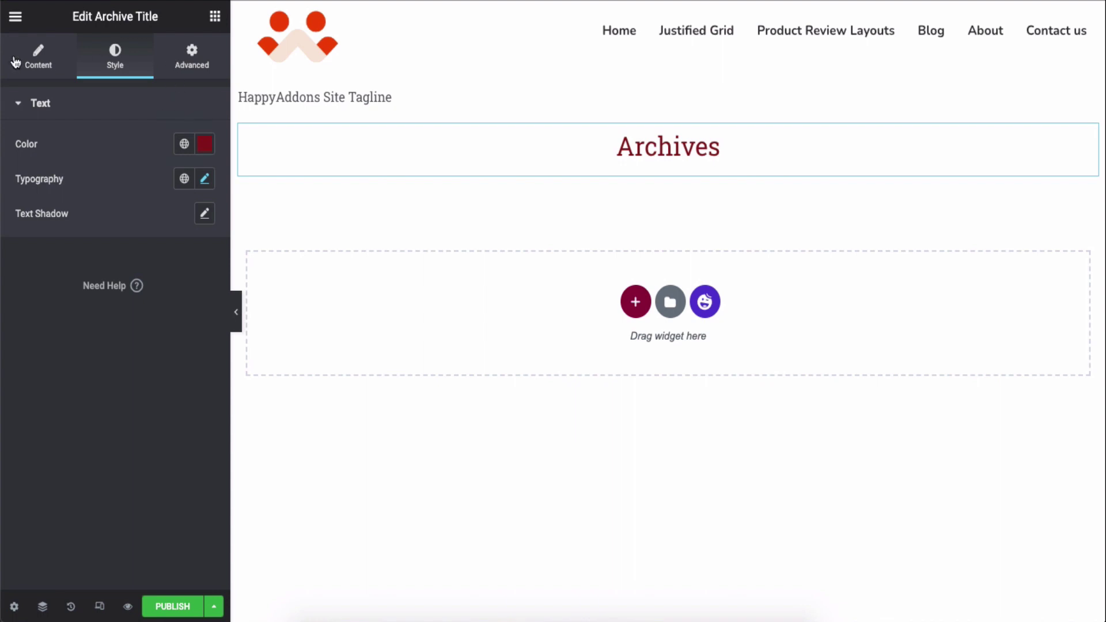
- Search widgets for 'archi' and place Archive Posts below the Archives title
left_click(214, 17)
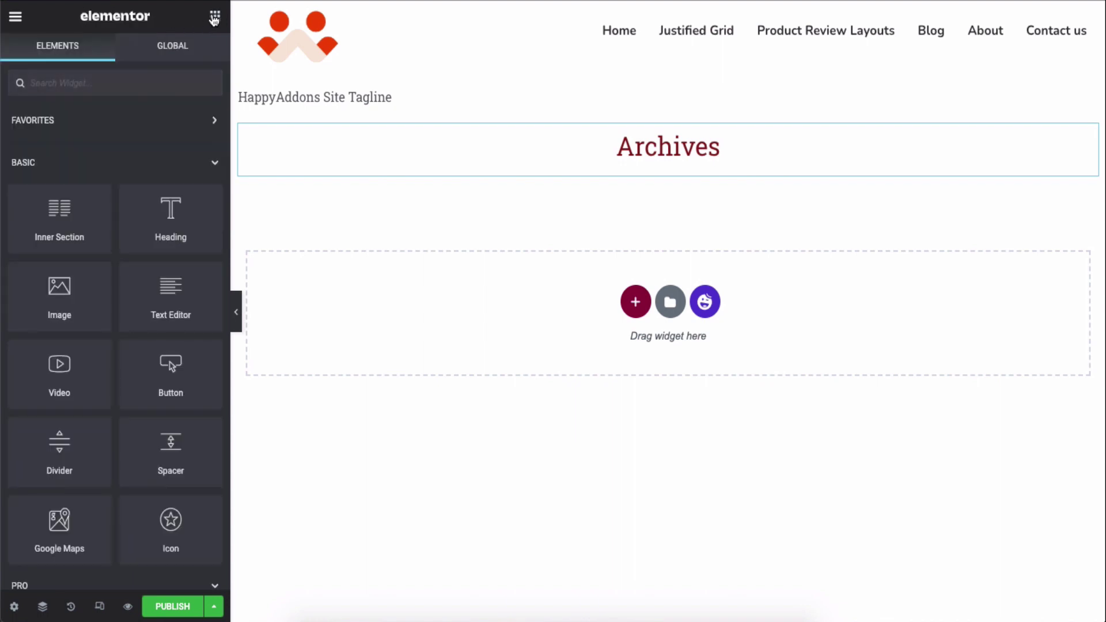
type("archive")
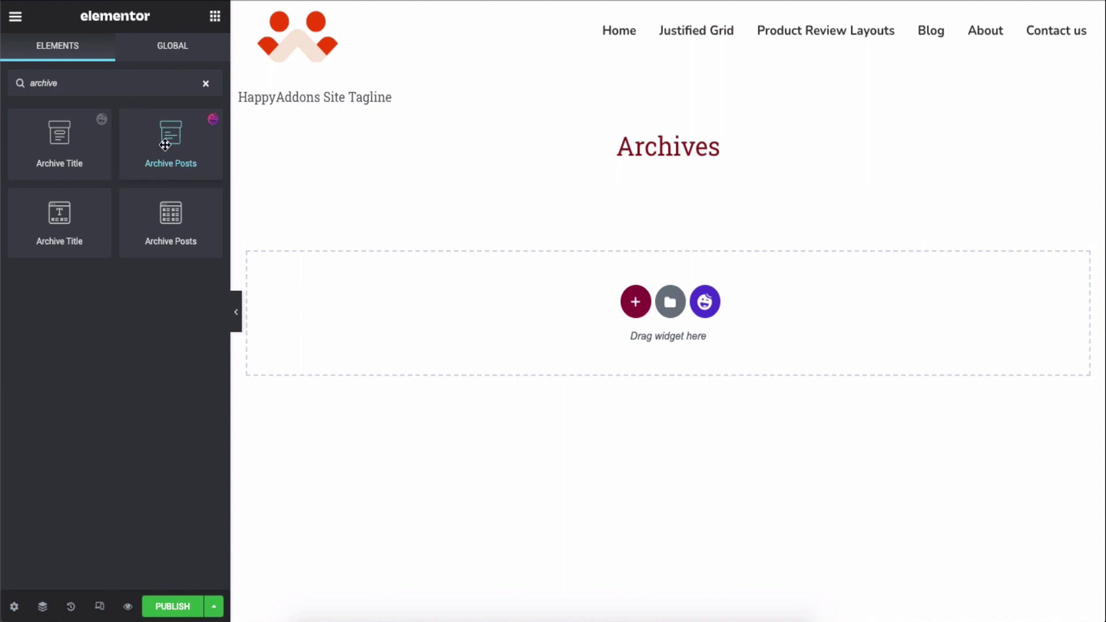
left_click_drag(166, 145, 603, 306)
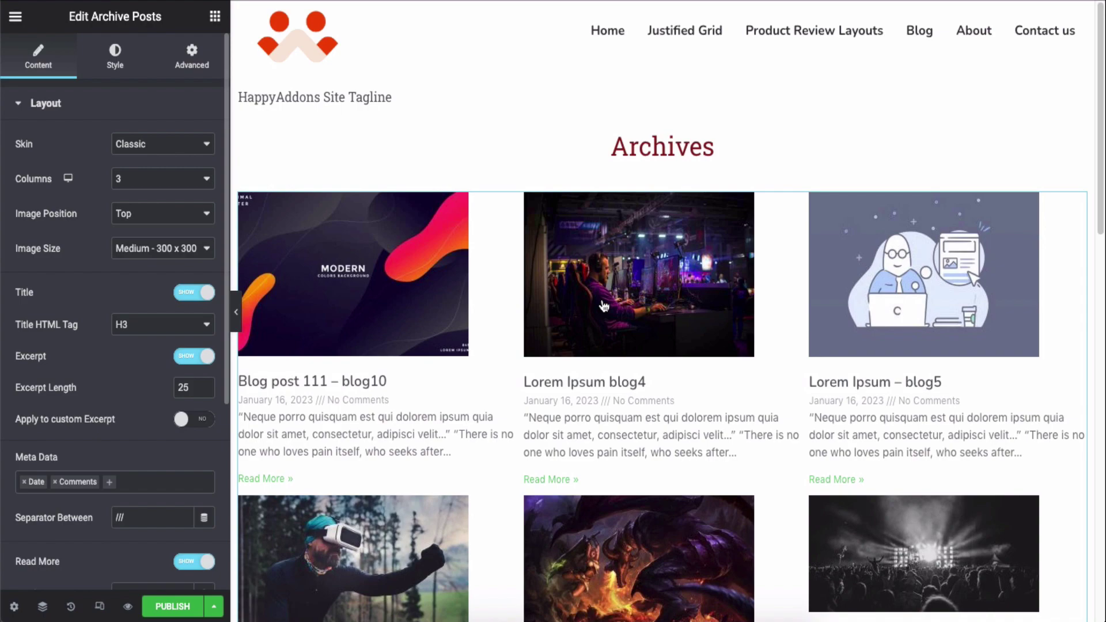
scroll(604, 306, "down", 15)
scroll(604, 305, "up", 4)
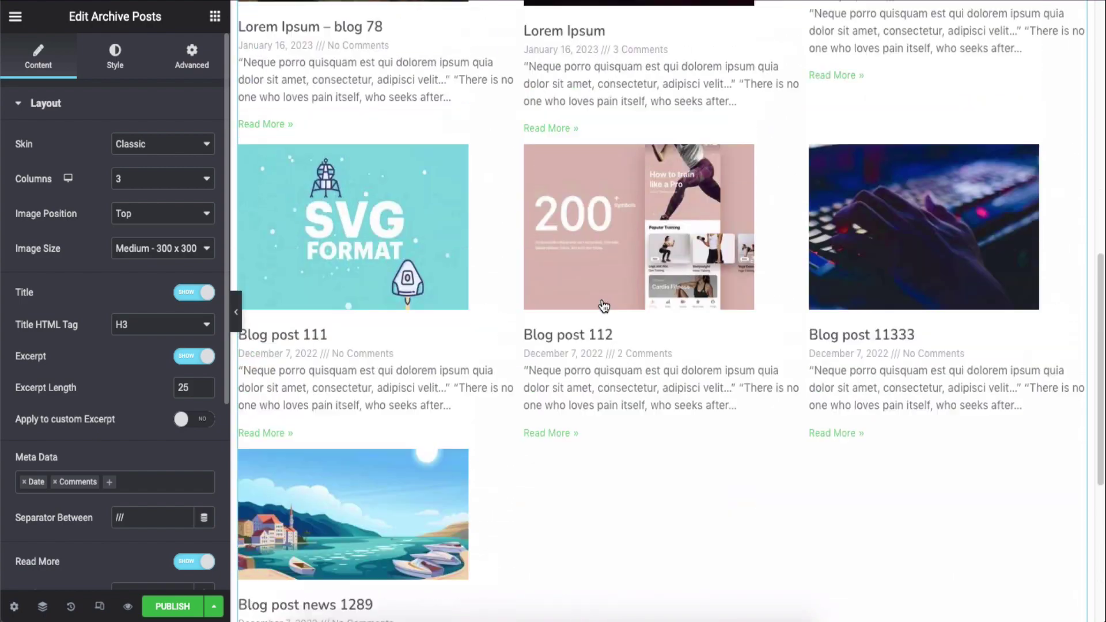
scroll(603, 305, "up", 10)
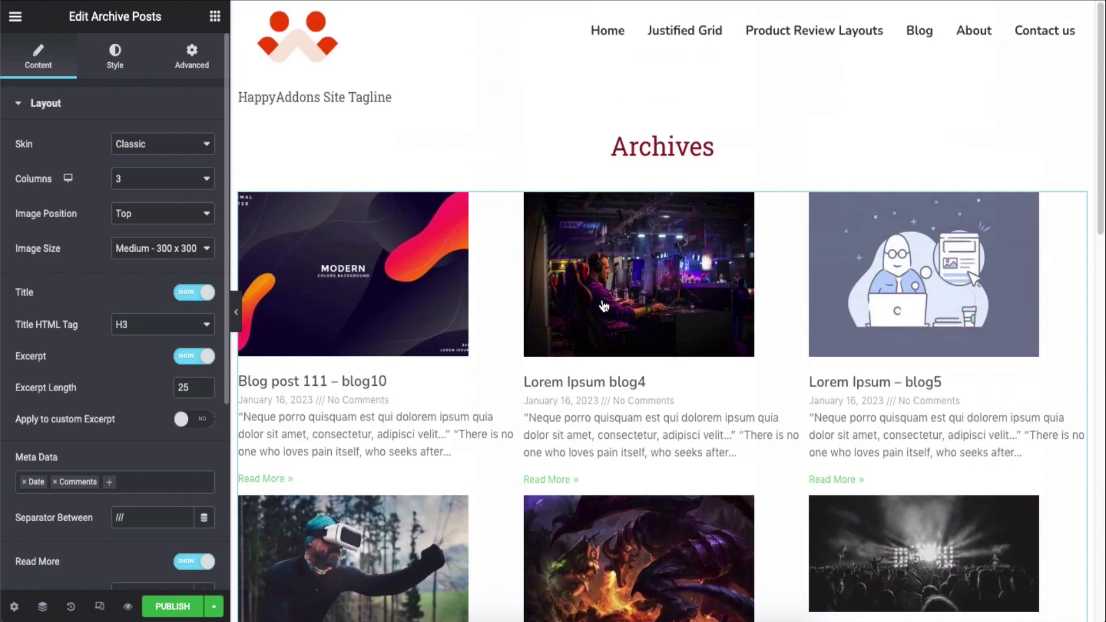
- Keep the Classic skin and set the post grid to 3 columns after trying 4 and 2
left_click(126, 148)
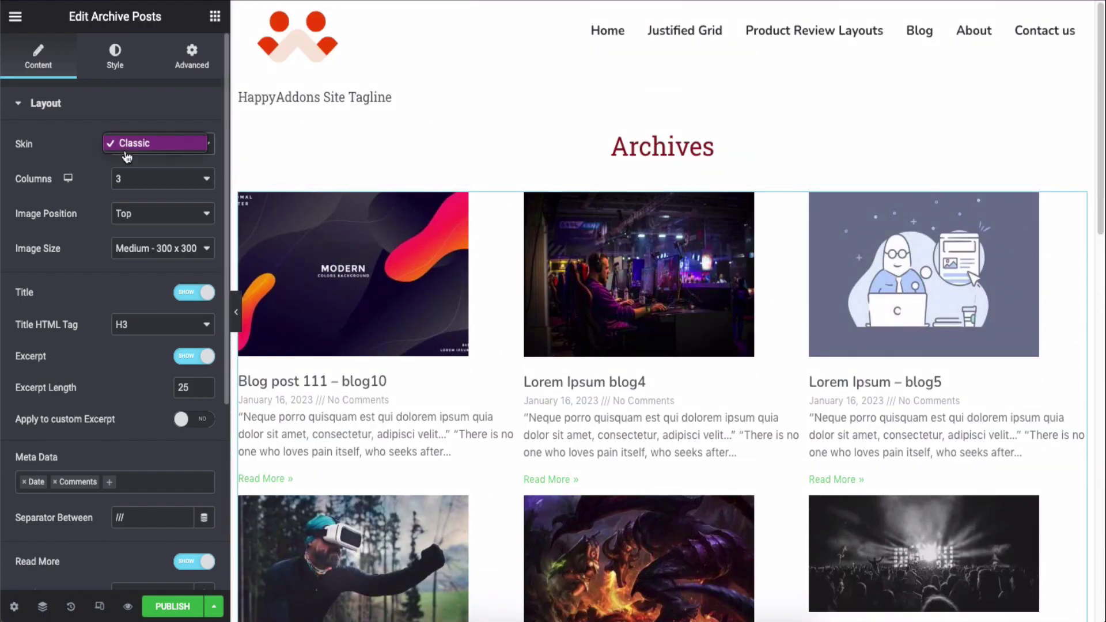
left_click(176, 150)
left_click(175, 183)
left_click(171, 192)
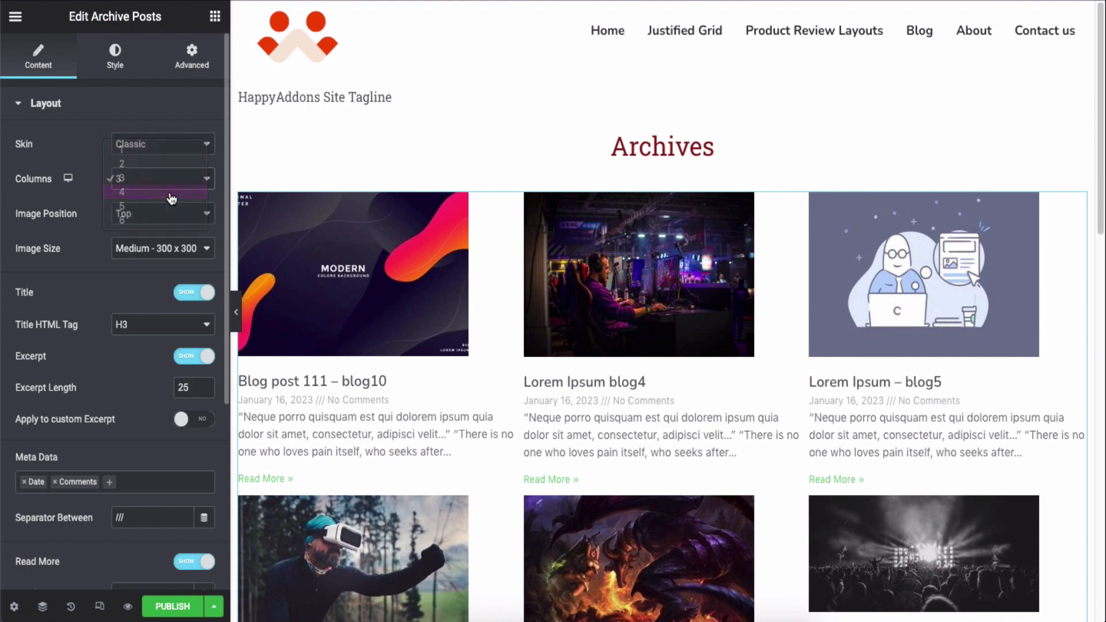
left_click(164, 173)
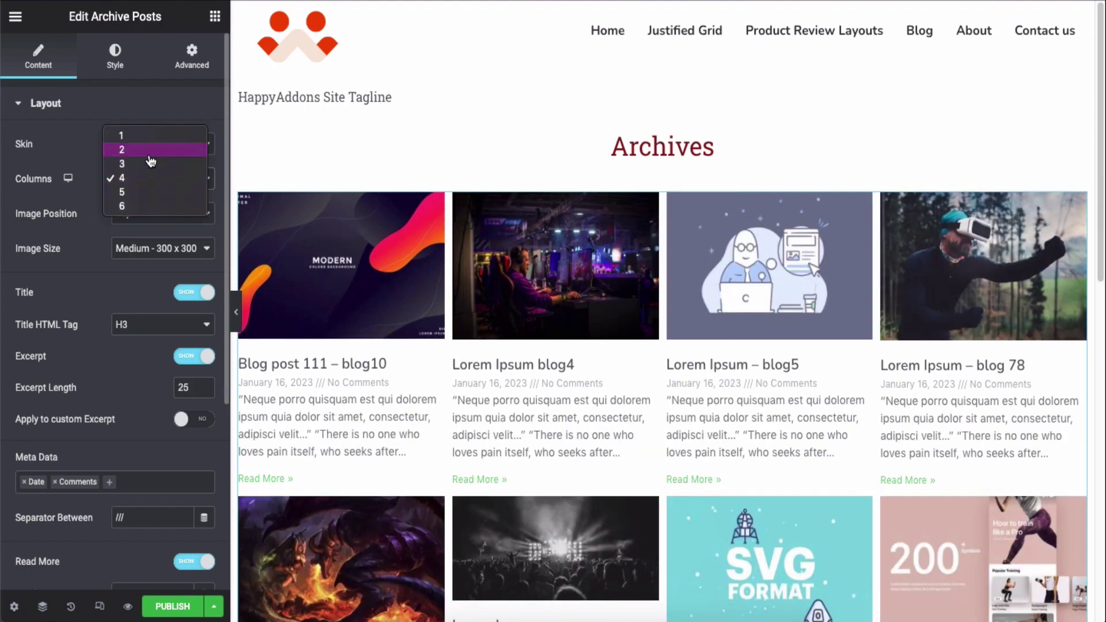
left_click(153, 149)
left_click(169, 187)
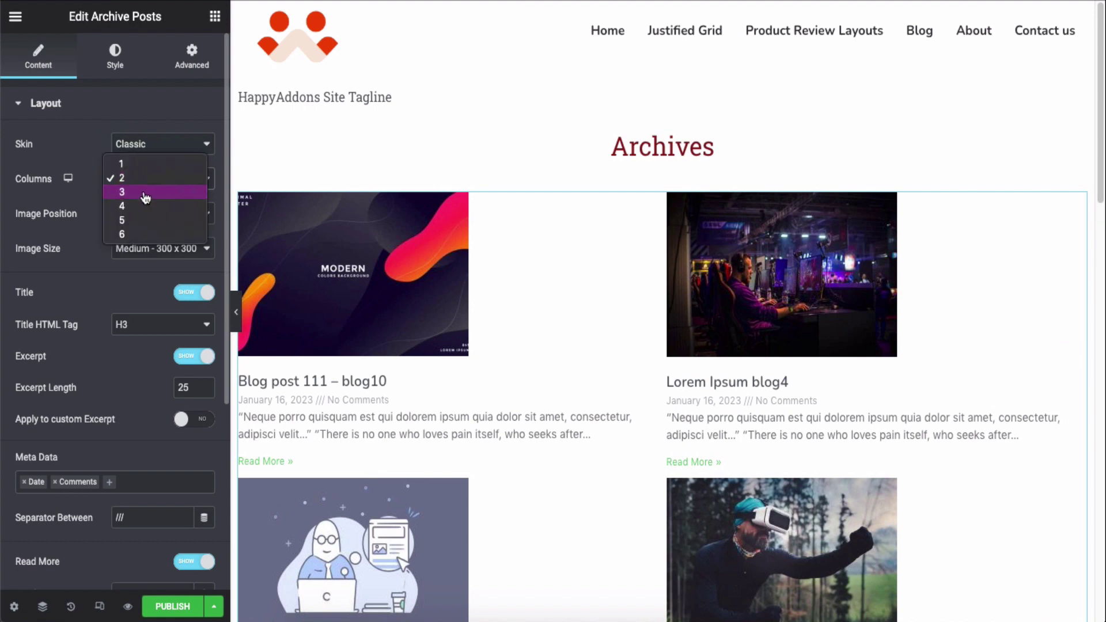
left_click(144, 188)
- Try image positions Left, Right and None, then settle on Top with 3 columns
left_click(144, 213)
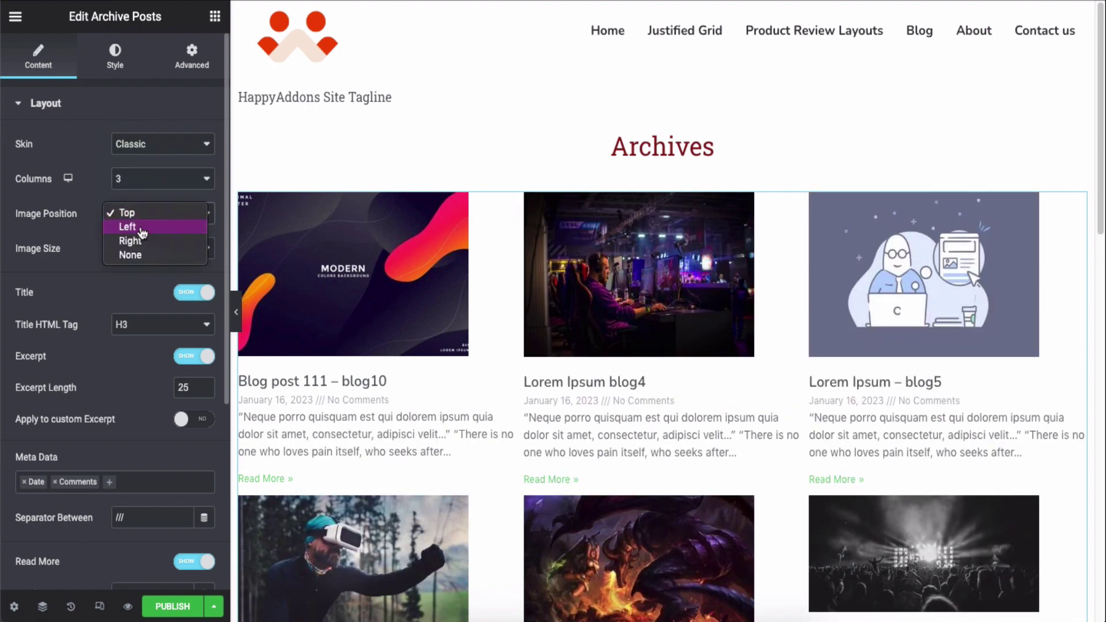
left_click(144, 226)
left_click(150, 212)
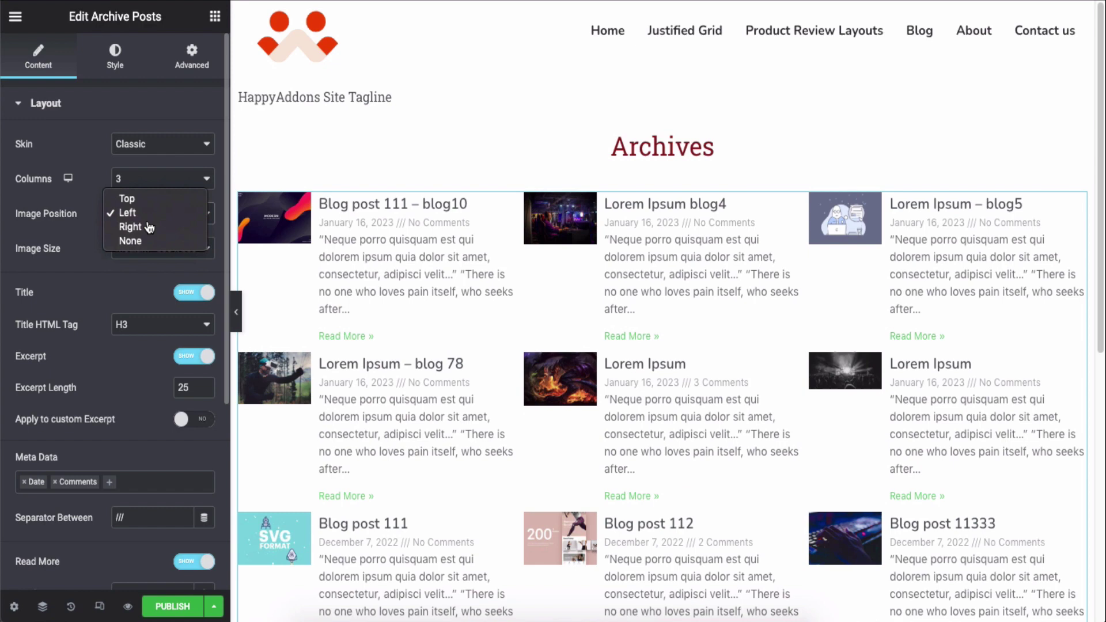
left_click(145, 224)
left_click(149, 221)
left_click(145, 226)
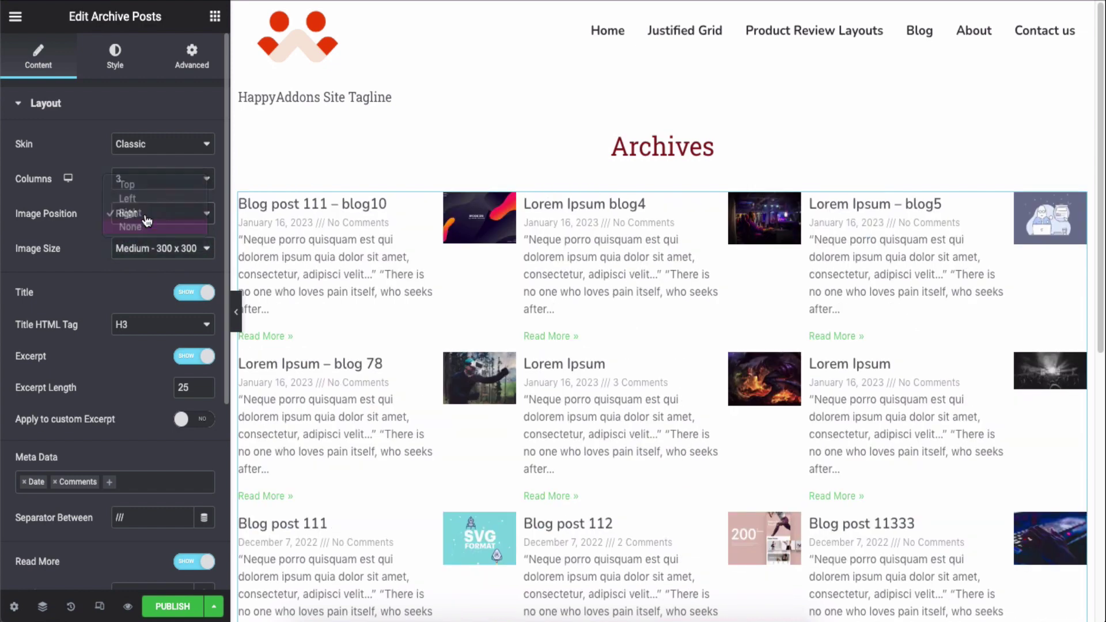
left_click(146, 184)
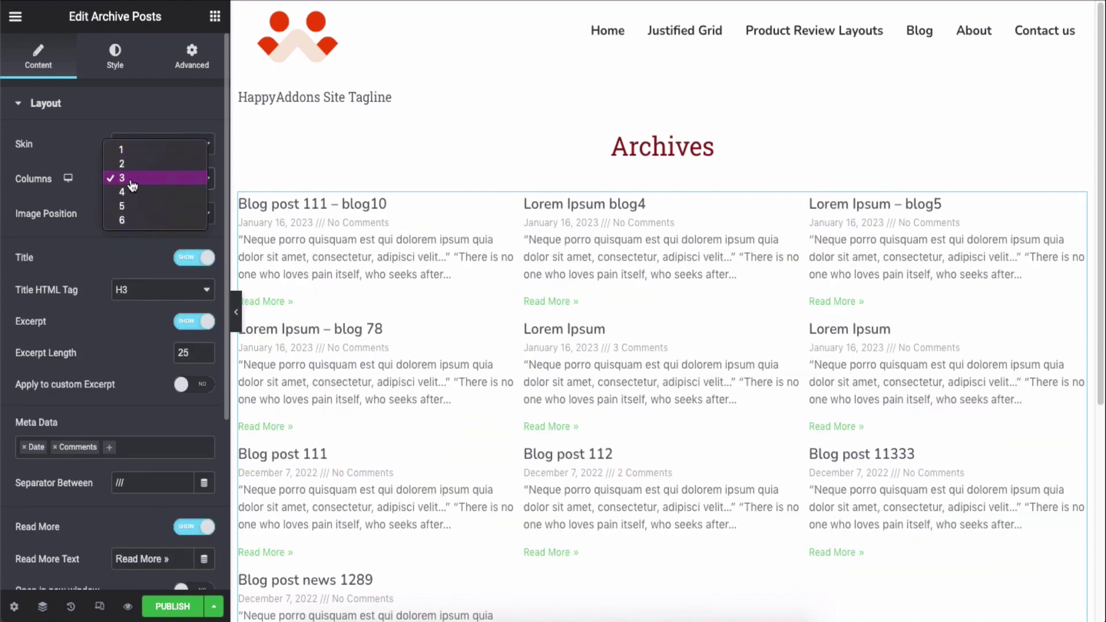
left_click(132, 183)
left_click(144, 213)
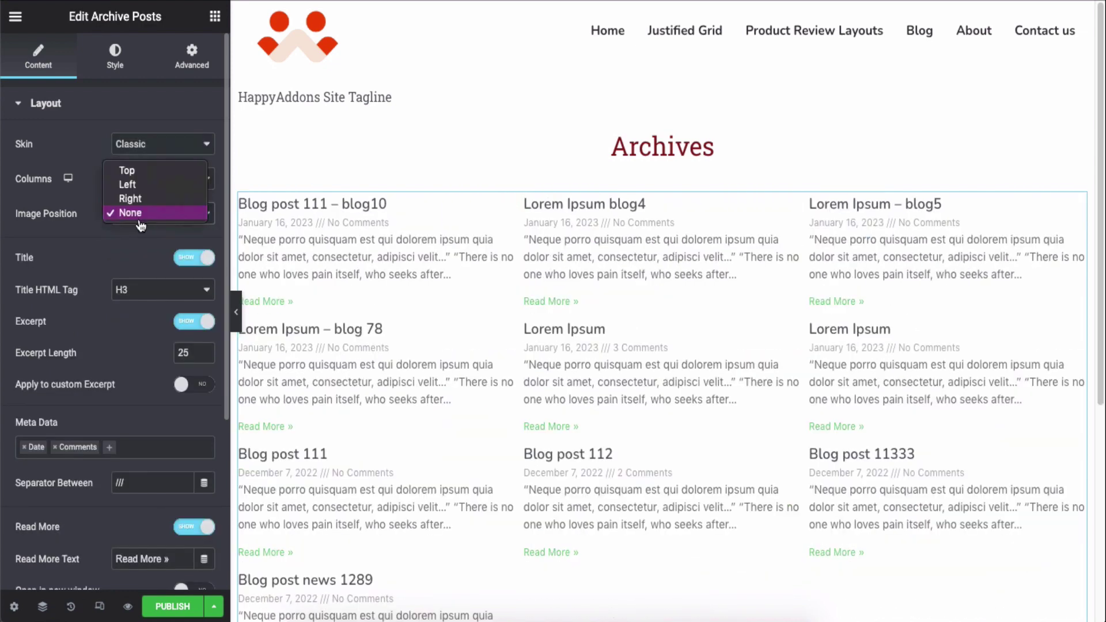
left_click(141, 172)
scroll(154, 209, "down", 1)
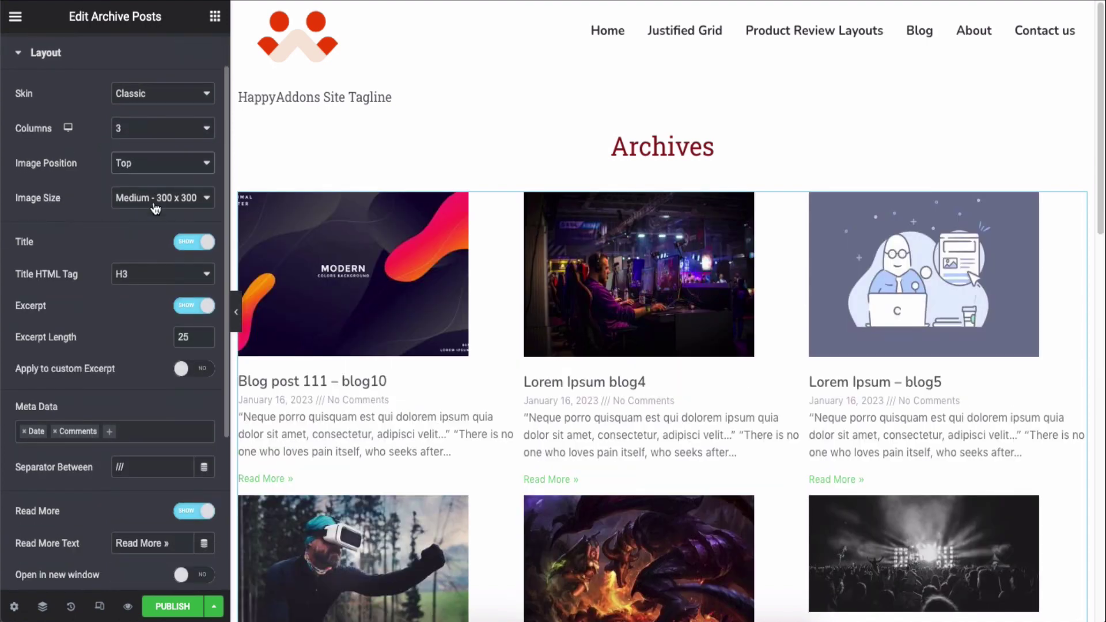
- Use Full image size, keep titles shown as H3, and turn excerpts off
left_click(154, 202)
left_click(141, 268)
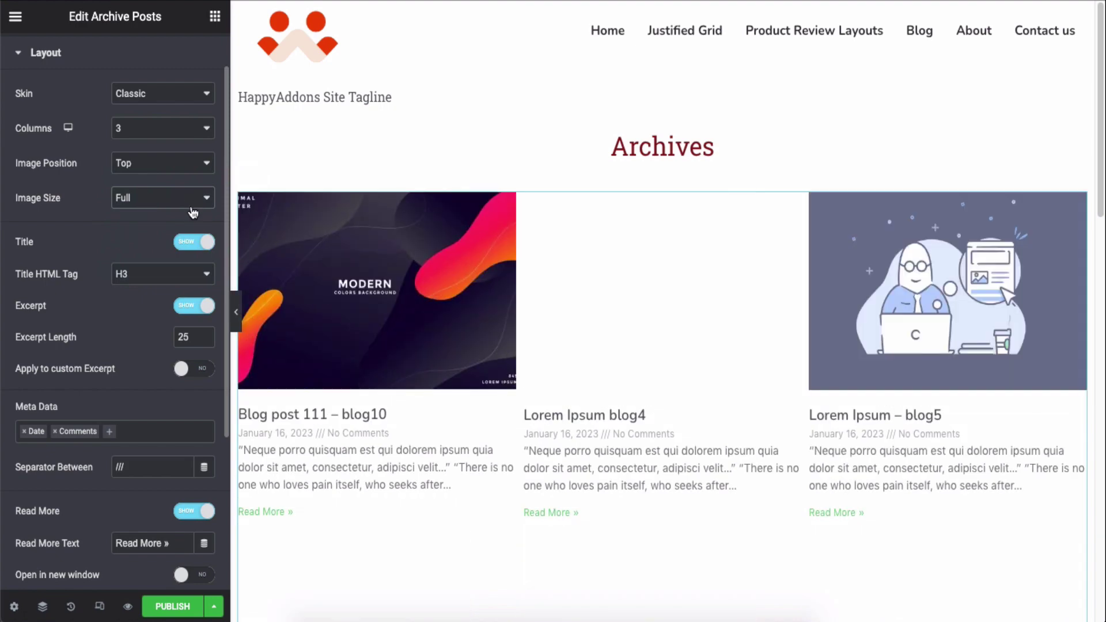
left_click(192, 242)
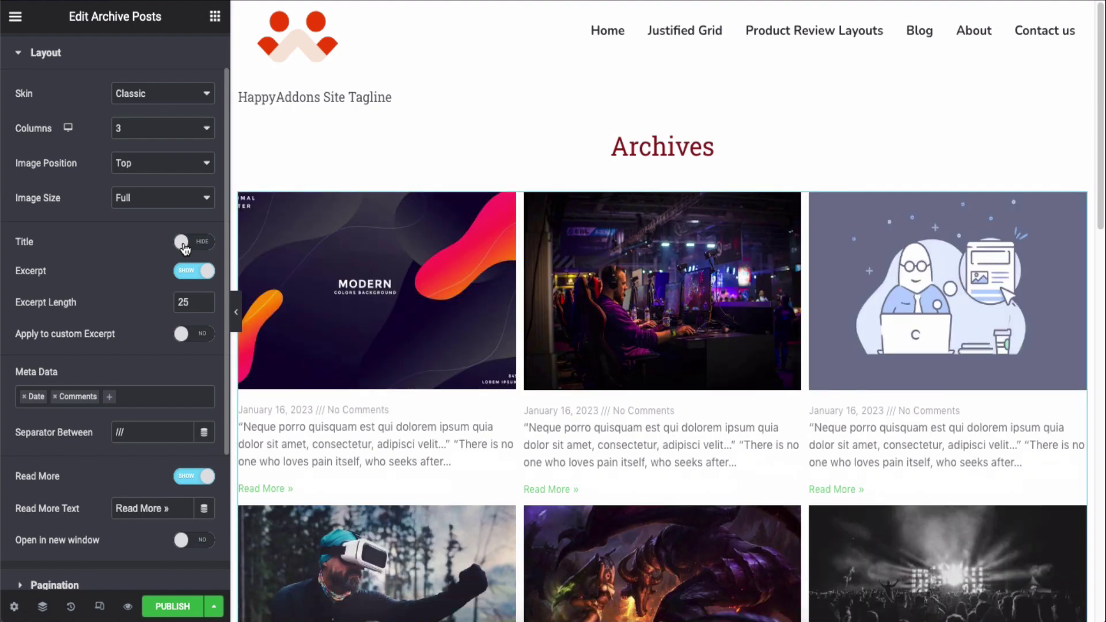
left_click(185, 248)
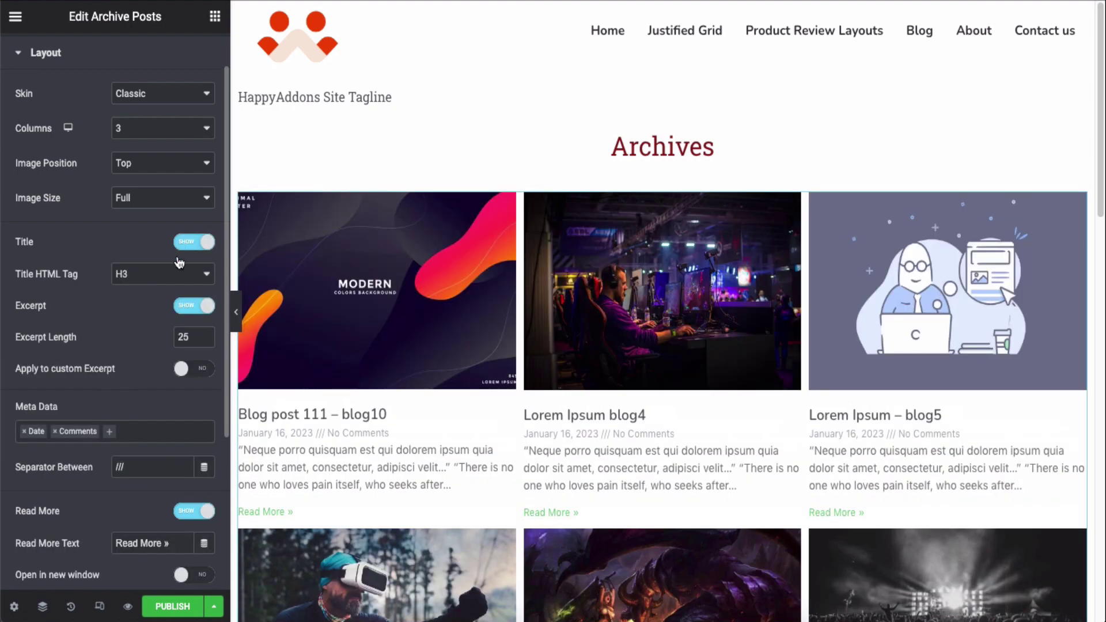
left_click(168, 276)
left_click(142, 280)
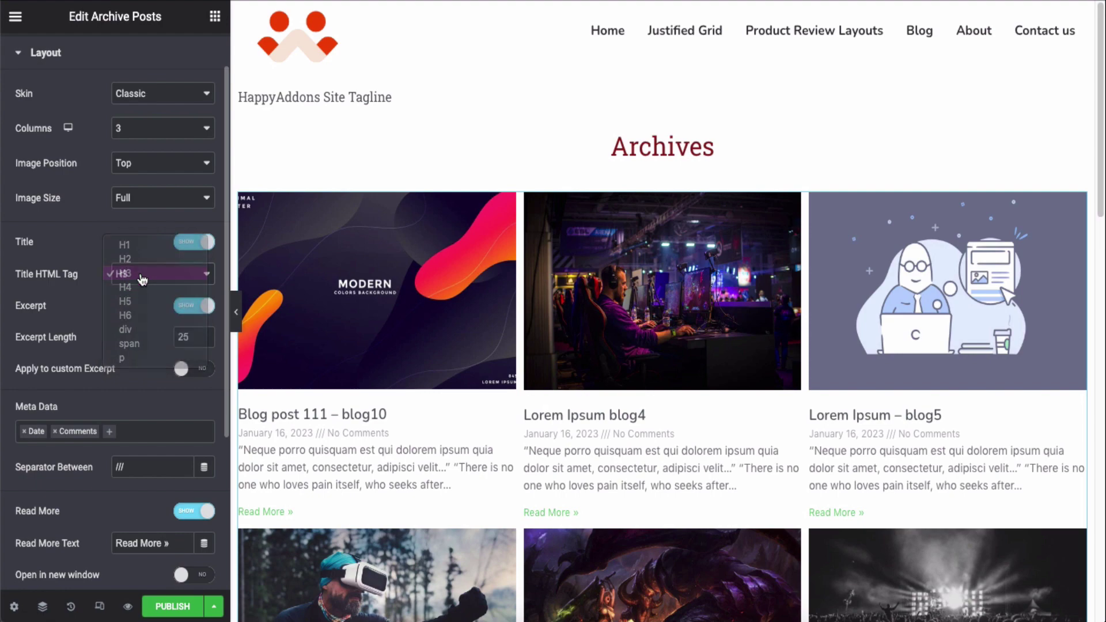
left_click(198, 314)
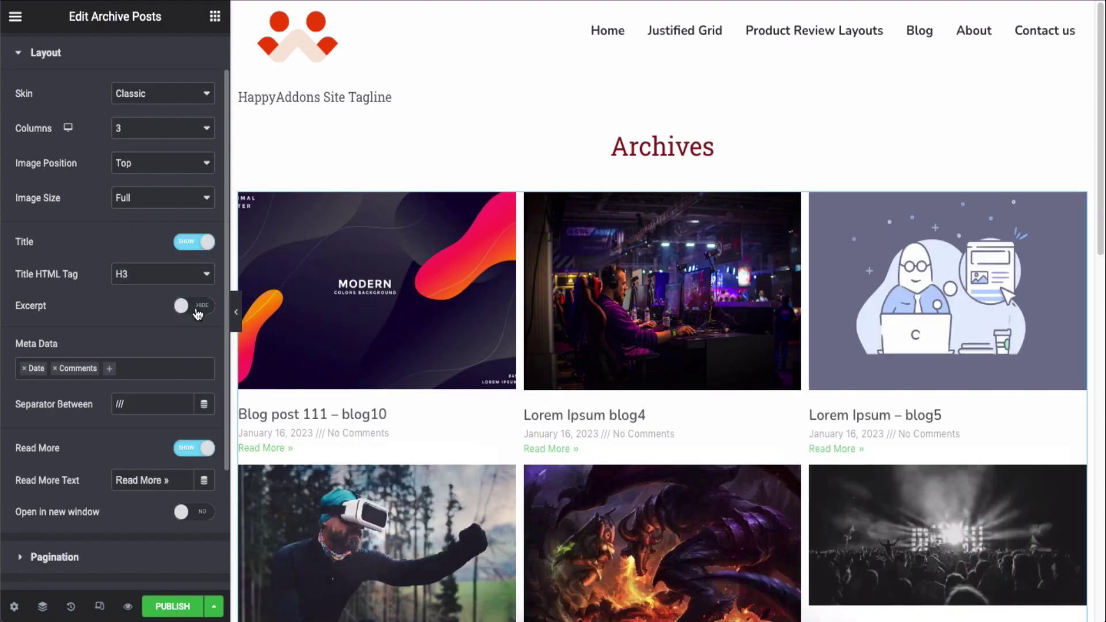
- Remove the author, date and comment count from the post meta data
scroll(198, 315, "down", 2)
left_click(169, 288)
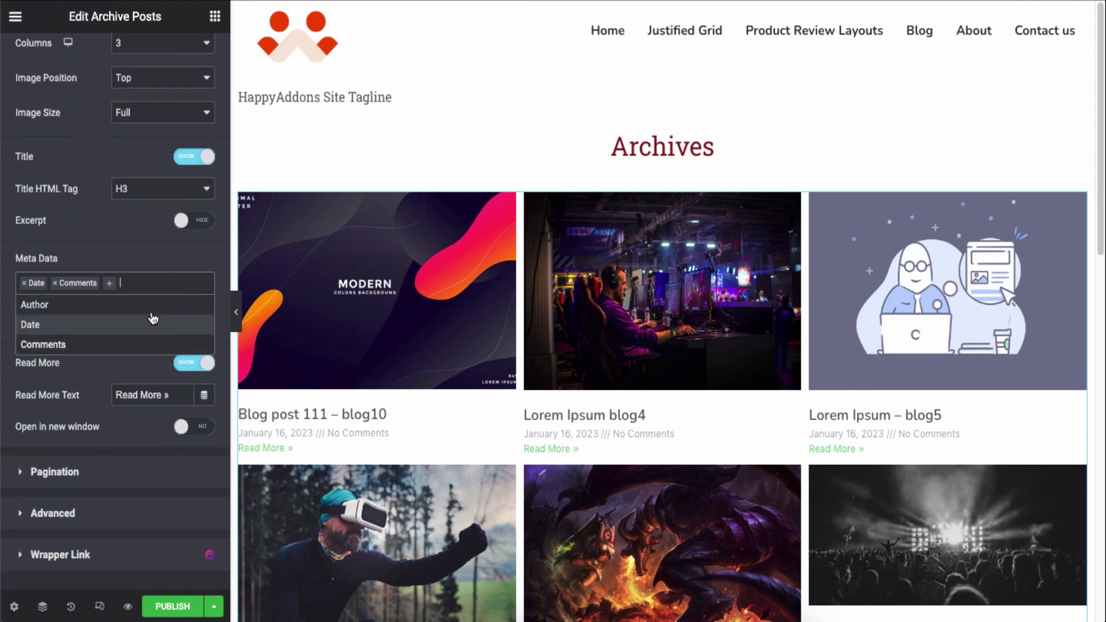
left_click(152, 306)
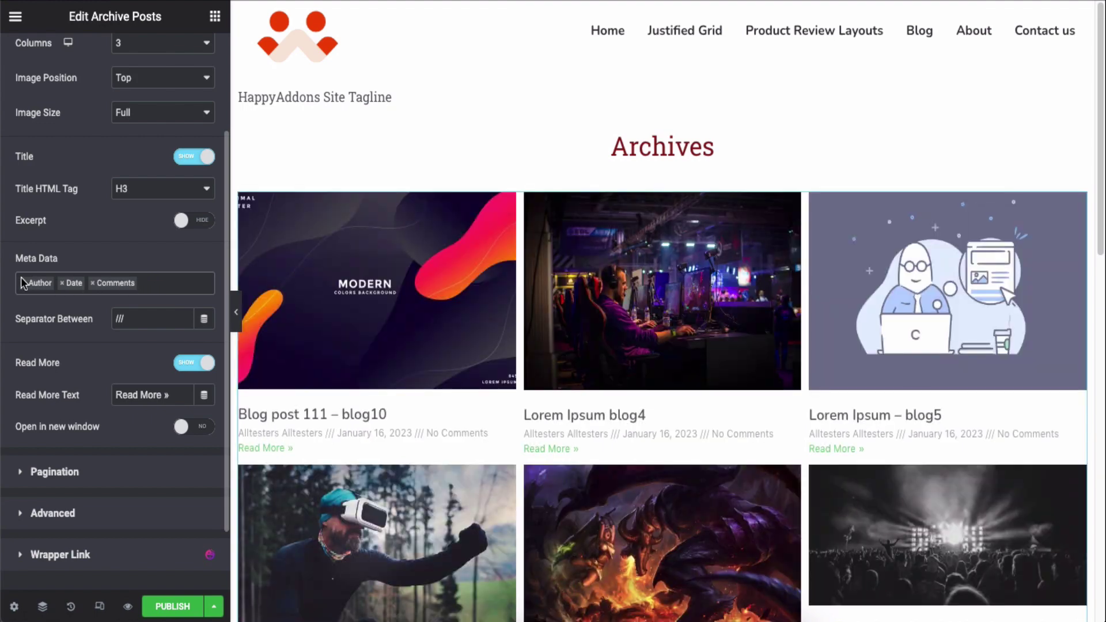
left_click(24, 285)
left_click(24, 285)
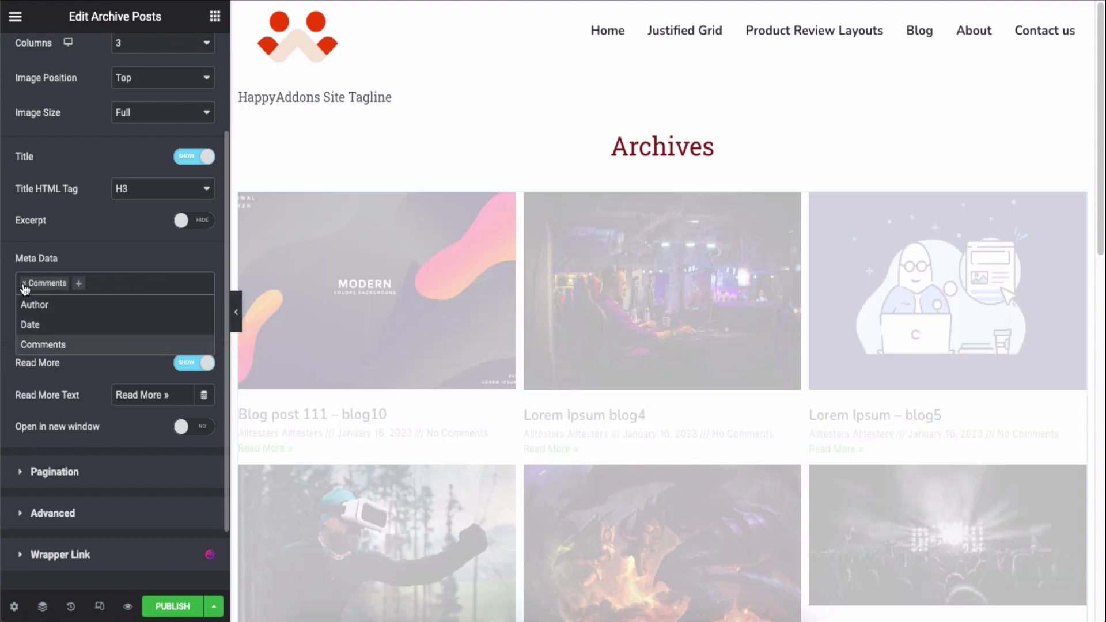
left_click(90, 282)
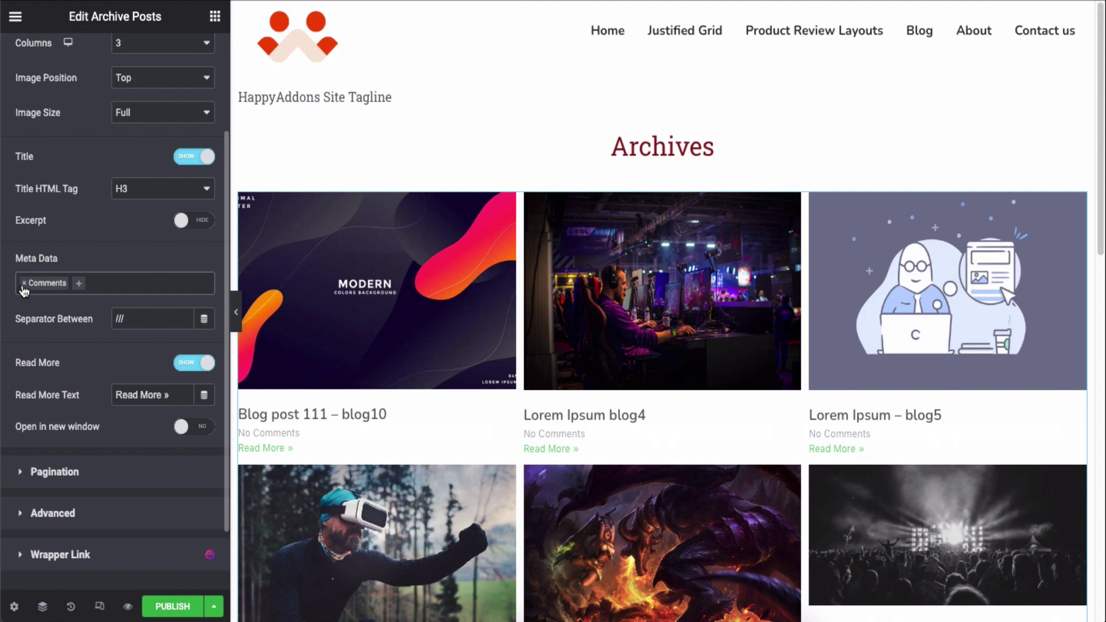
left_click(24, 283)
left_click(143, 260)
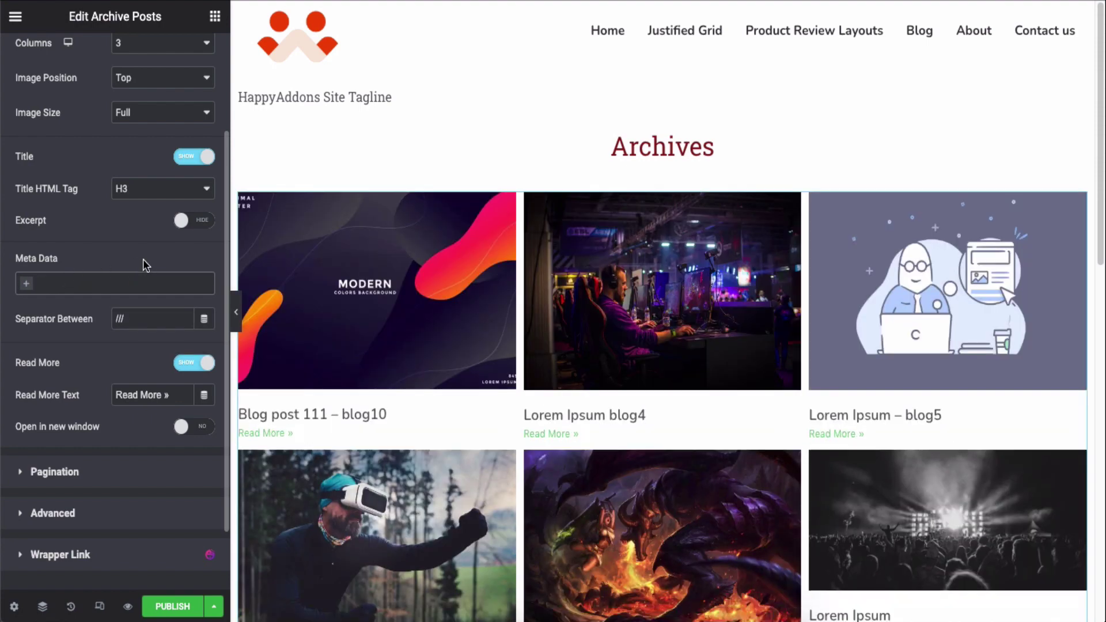
scroll(142, 265, "down", 1)
left_click(144, 258)
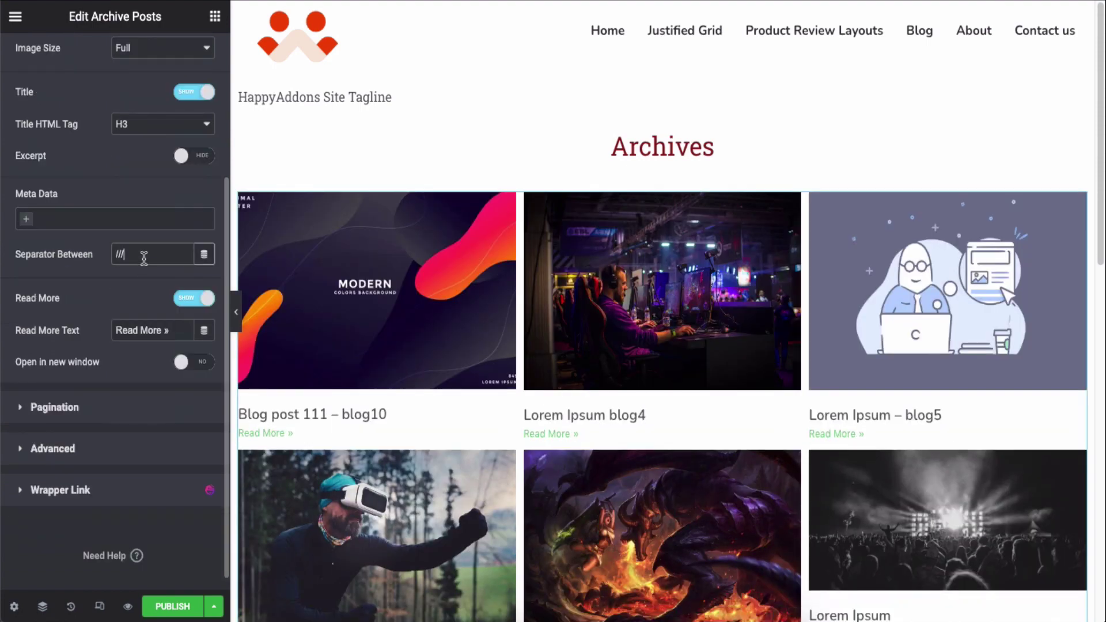
- Keep Read More links shown and change their text to 'Read More>'
left_click(195, 304)
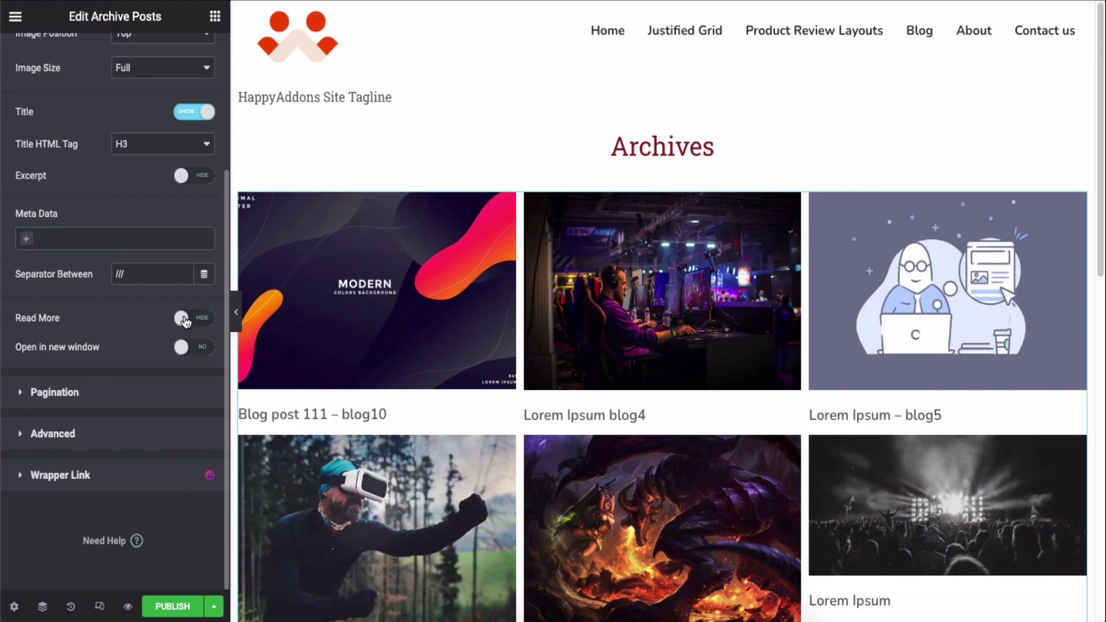
left_click(193, 317)
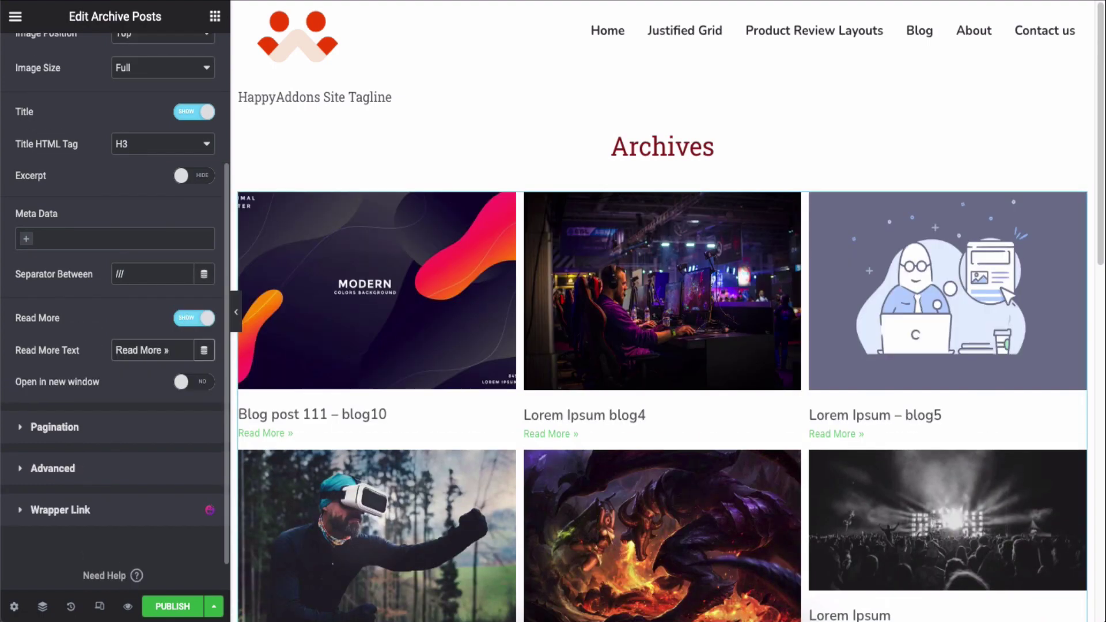
key("BackSpace")
key("BackSpace")
left_click(193, 384)
- Set Pagination to None after trying numbered pagination
scroll(185, 346, "up", 3)
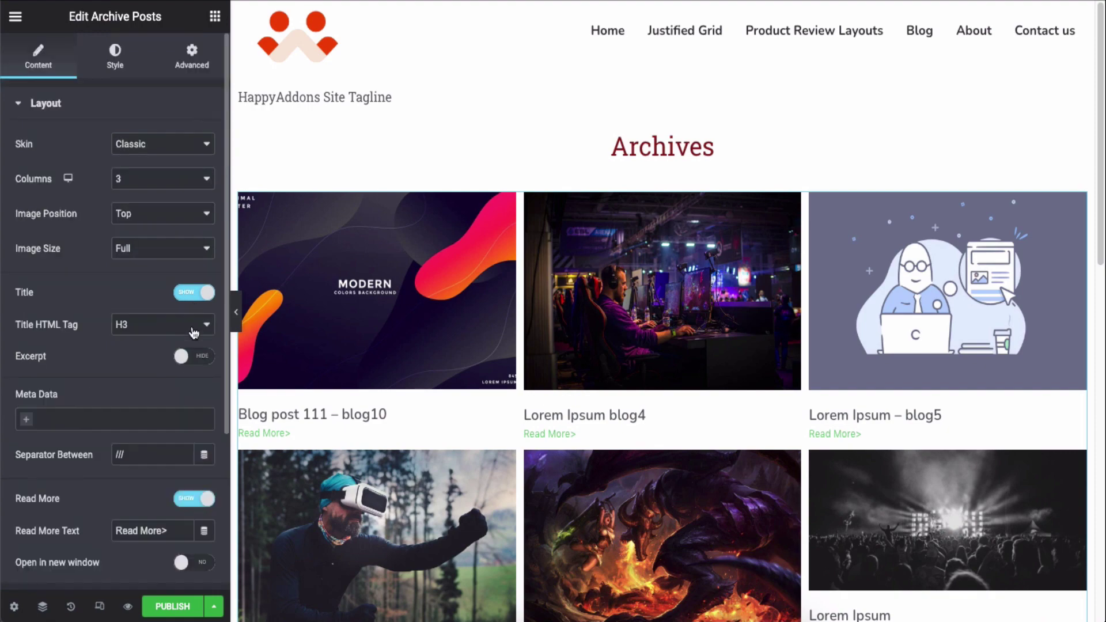
left_click(169, 109)
left_click(163, 147)
left_click(159, 185)
left_click(158, 199)
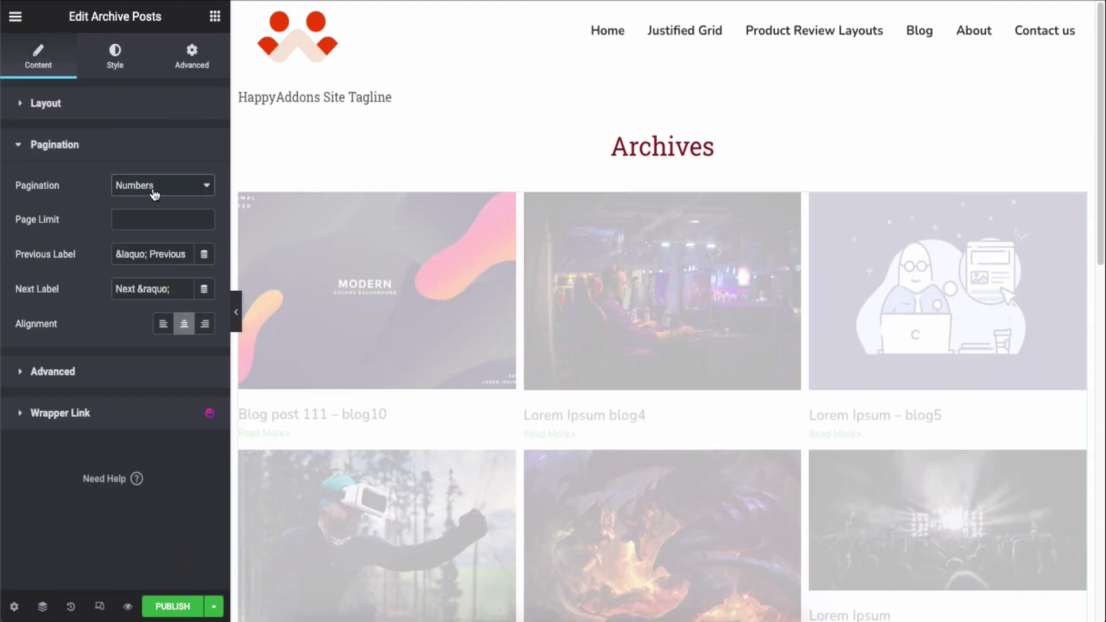
left_click(153, 185)
left_click(144, 170)
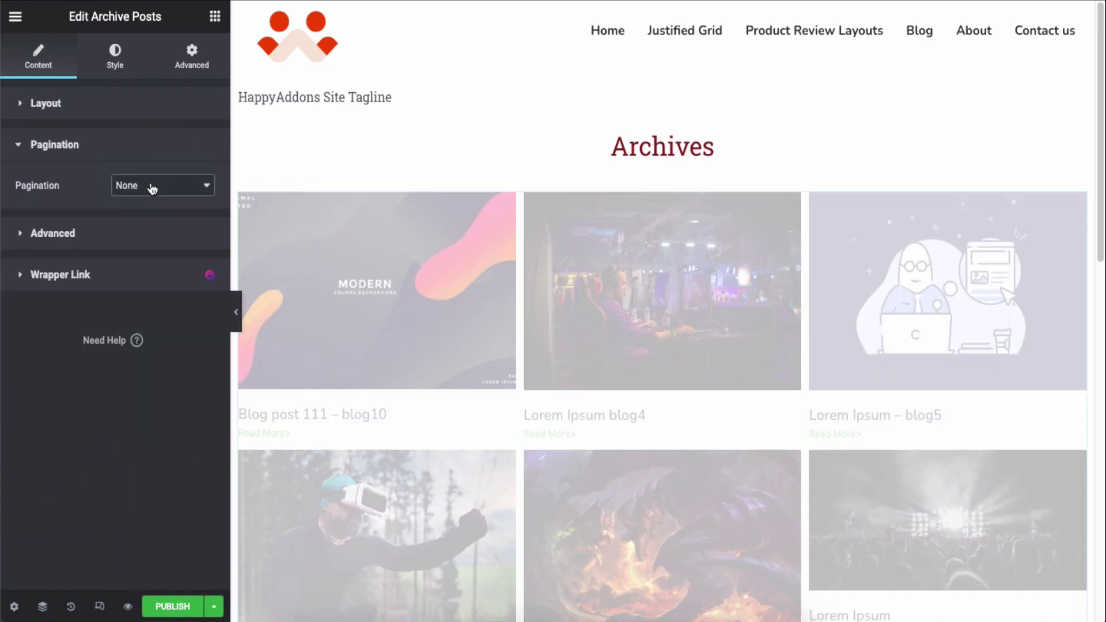
left_click(144, 144)
left_click(143, 185)
left_click(116, 193)
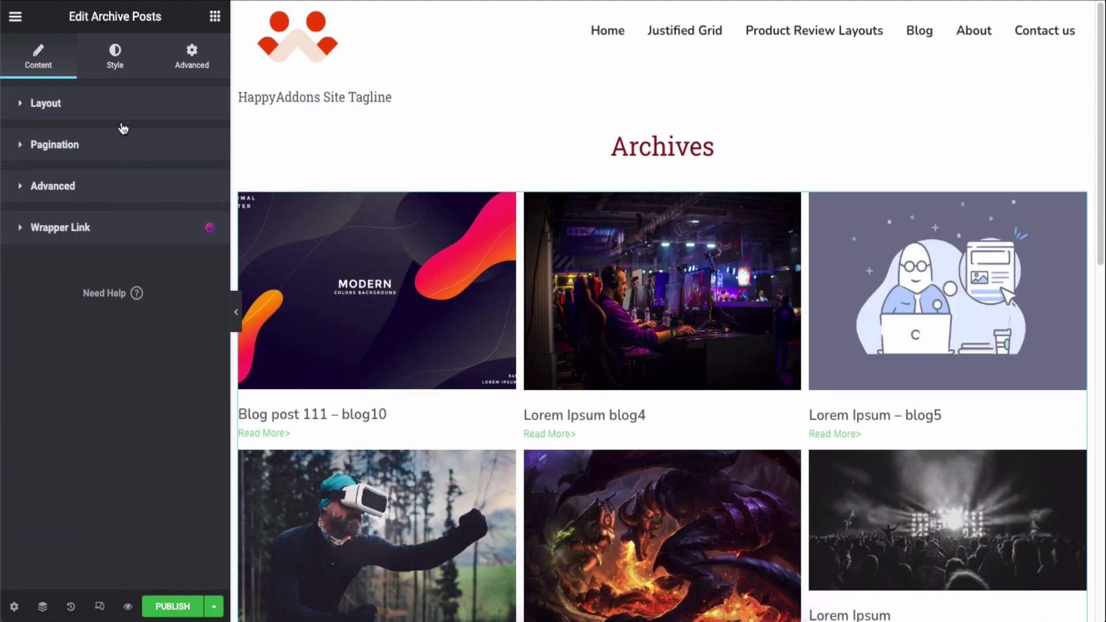
- In Style > Layout set column gap 23, row gap 34 and card padding 4
left_click(115, 58)
left_click(205, 165)
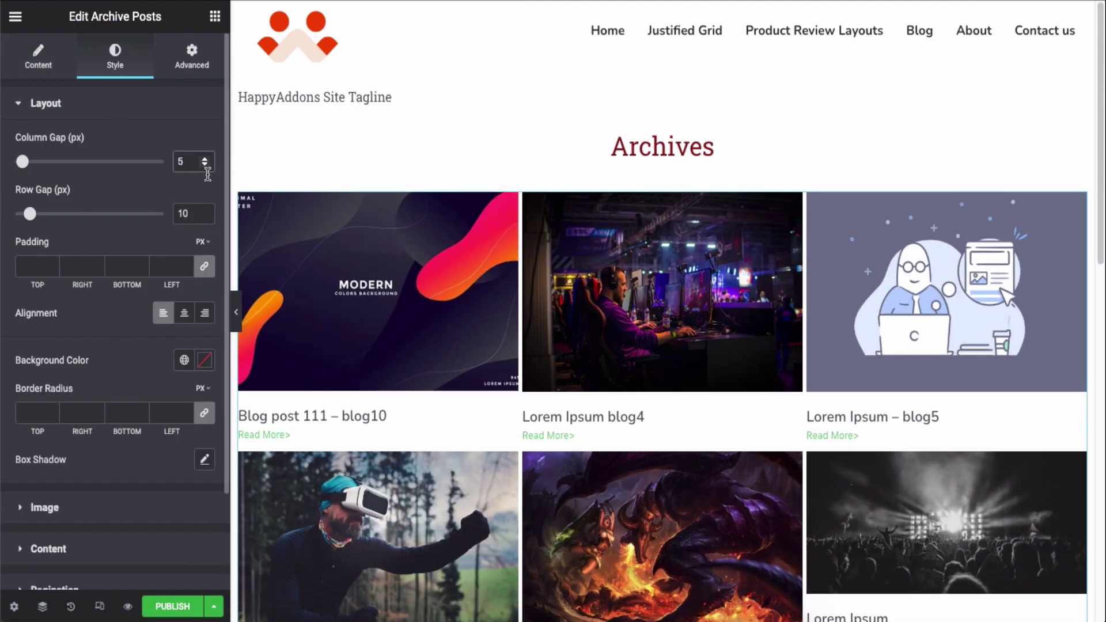
left_click(205, 160)
left_click(205, 160)
left_click(205, 160)
left_click(205, 160)
left_click(205, 160)
left_click(205, 159)
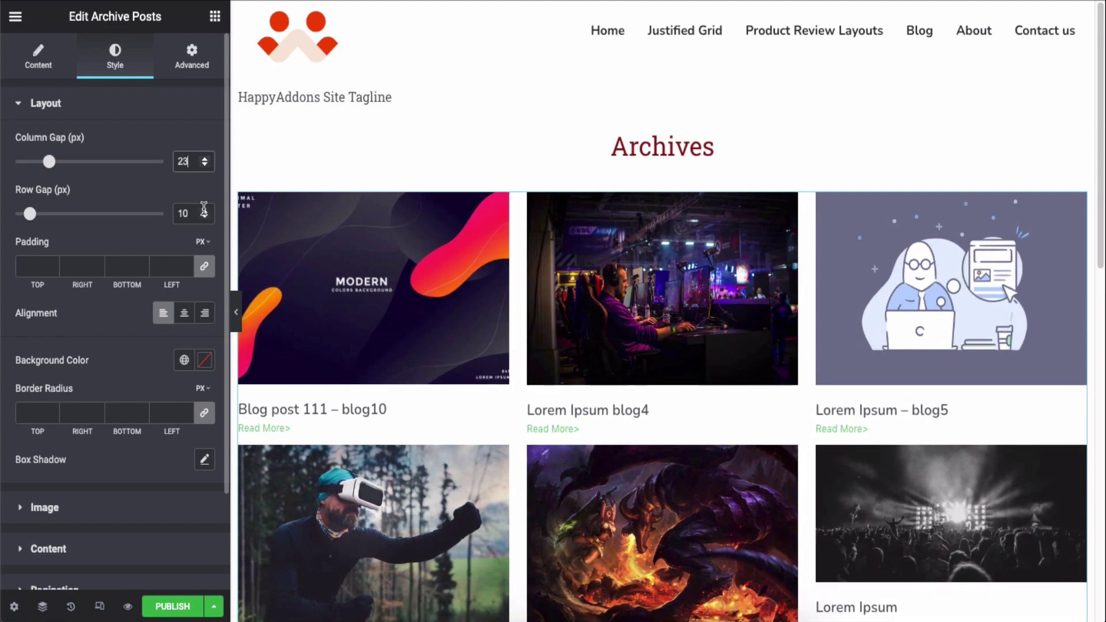
left_click(205, 211)
left_click(185, 264)
left_click(185, 264)
left_click(186, 264)
left_click(185, 264)
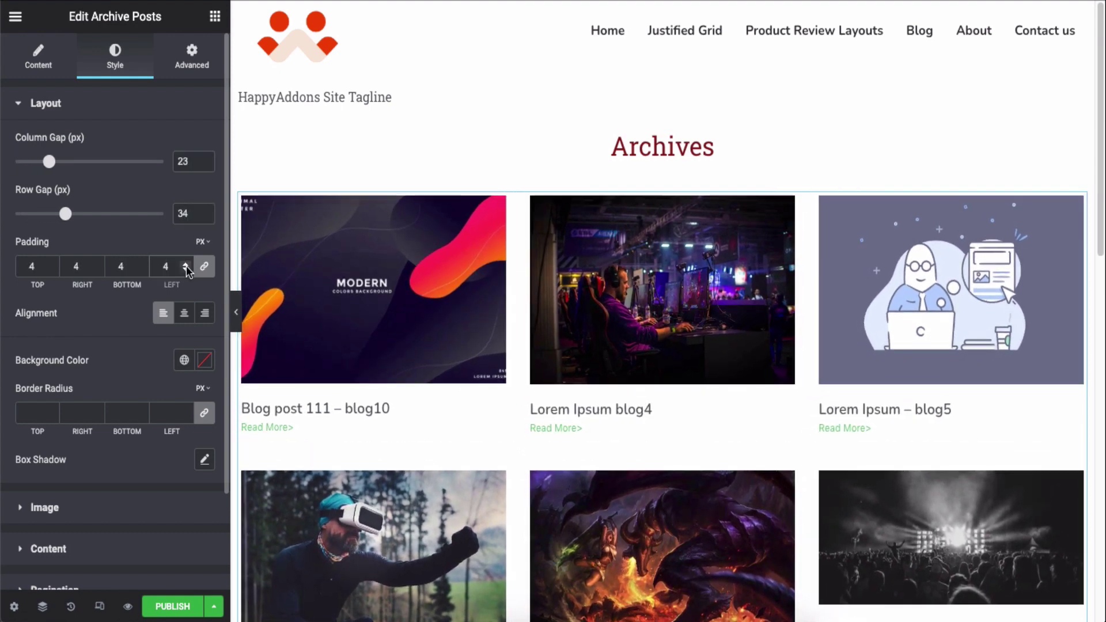
scroll(184, 230, "down", 2)
- Give the post cards a light-green background after trying red and pink
left_click(205, 245)
left_click(141, 318)
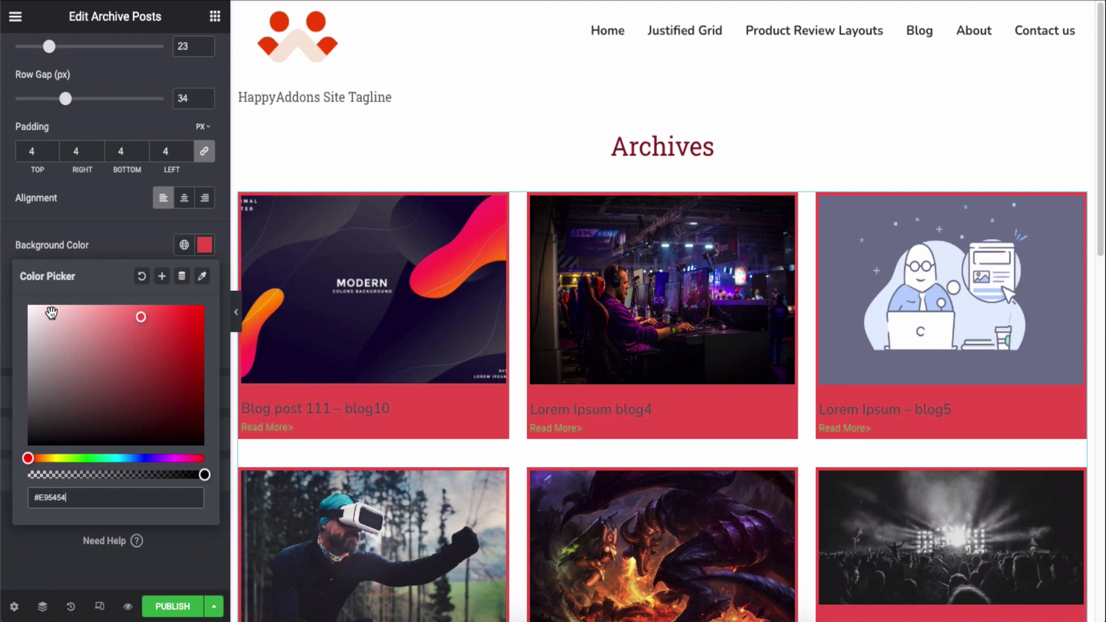
left_click(49, 313)
left_click(80, 311)
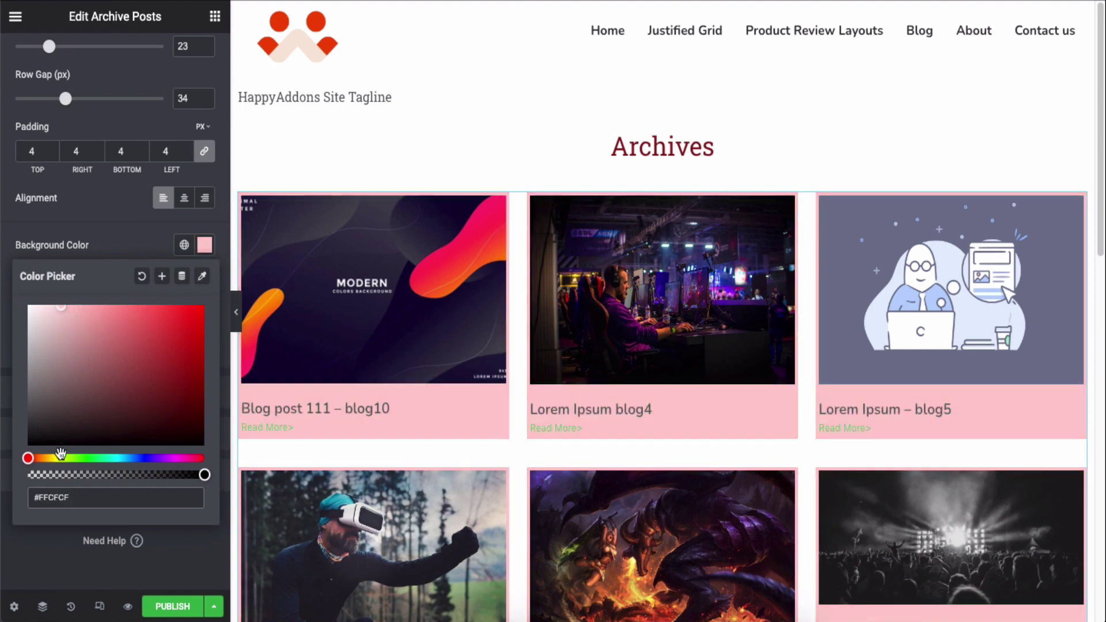
left_click(76, 458)
left_click(205, 245)
- Round the card corners to 19 px radius and enable a box shadow
left_click(187, 297)
scroll(187, 297, "up", 18)
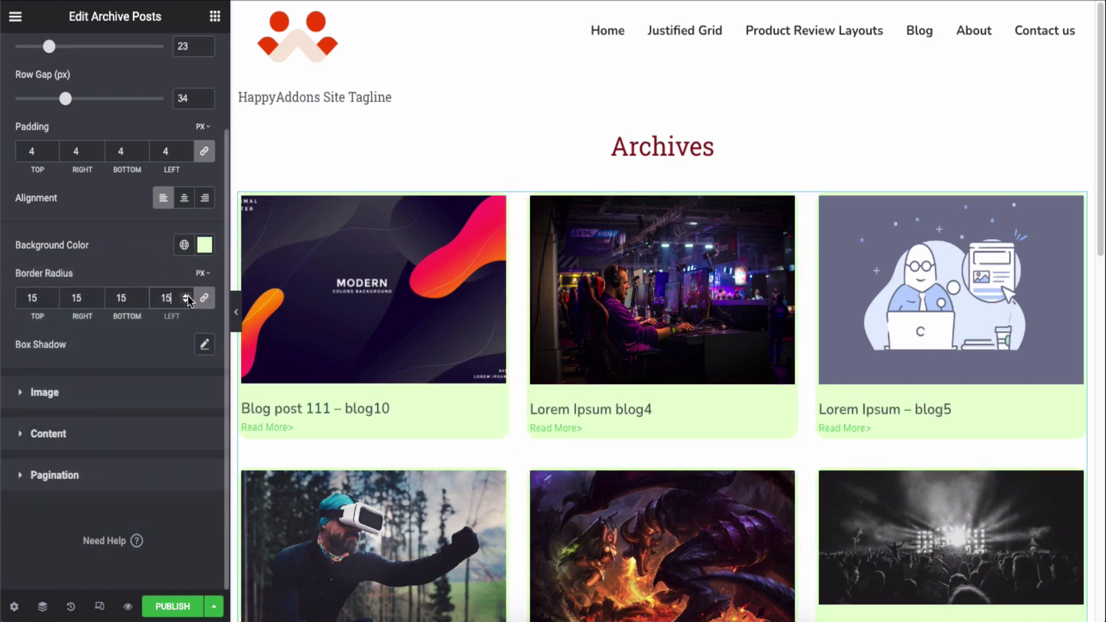
scroll(187, 297, "down", 2)
left_click(204, 345)
left_click(204, 344)
scroll(205, 344, "up", 5)
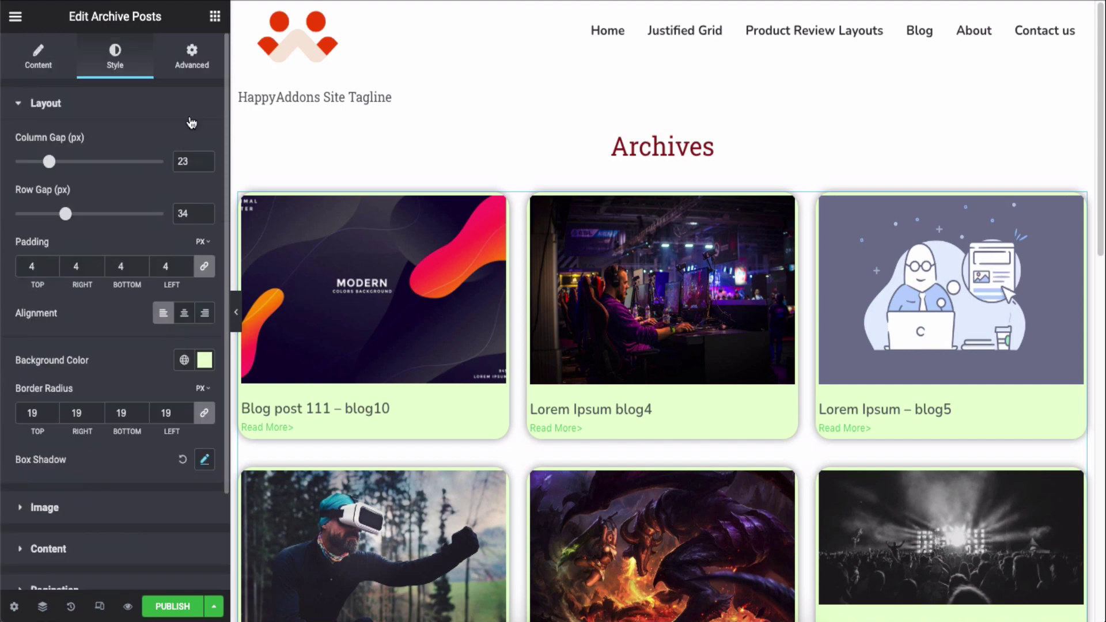
left_click(44, 501)
left_click(173, 203)
scroll(185, 204, "up", 16)
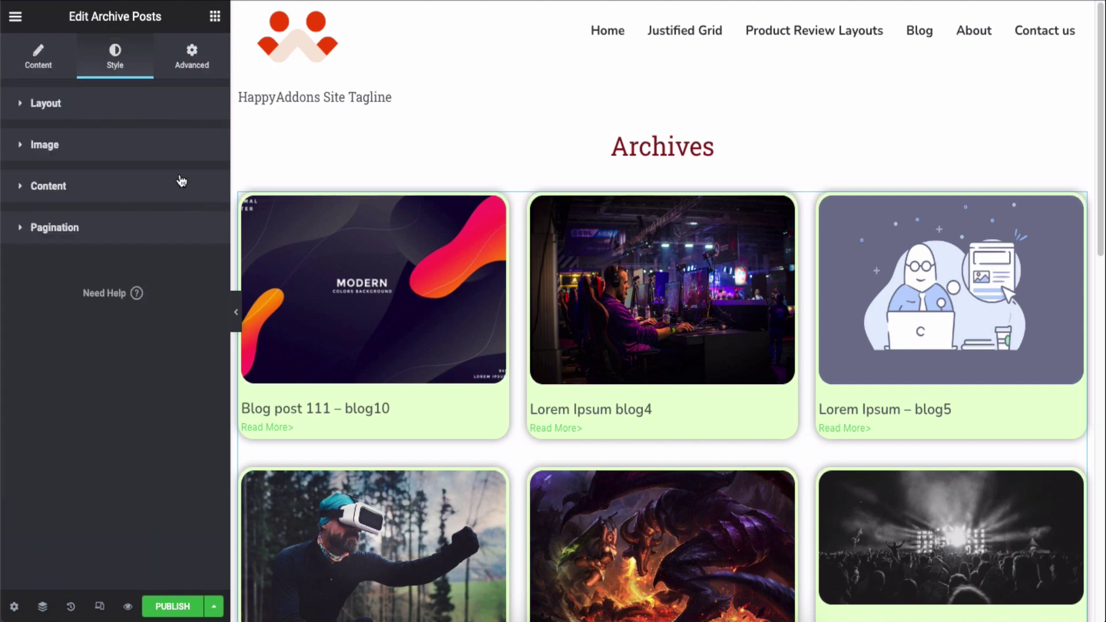
- Add spacing below the card images, keeping full width and left-aligned titles
left_click(178, 149)
left_click_drag(104, 274, 48, 273)
mouse_move(163, 320)
left_mouse_down()
mouse_move(153, 318)
mouse_move(174, 318)
left_mouse_up()
left_click(204, 354)
left_click(163, 355)
- Colour the post titles red and the meta text dark red
left_click(154, 151)
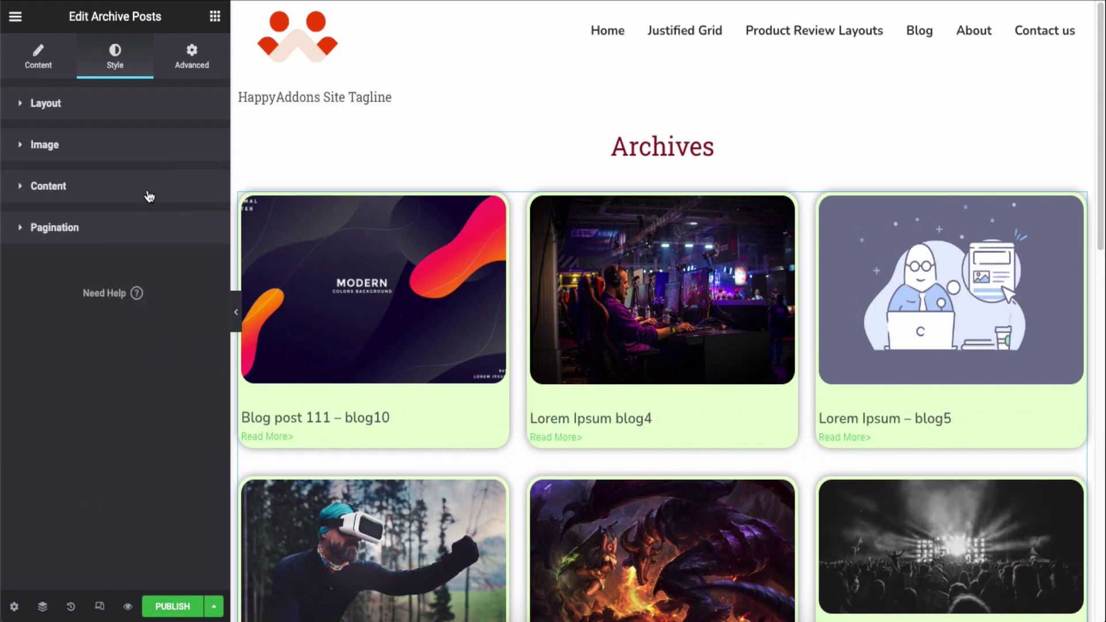
left_click(148, 189)
left_click(205, 249)
left_click(151, 260)
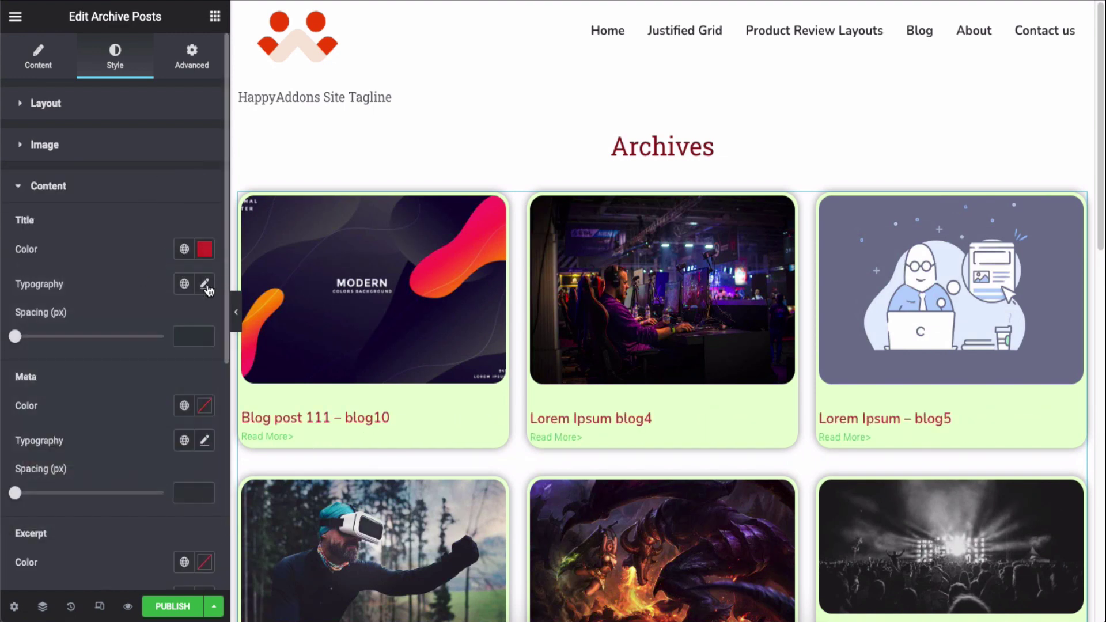
scroll(207, 288, "down", 3)
left_click(204, 265)
left_click(160, 400)
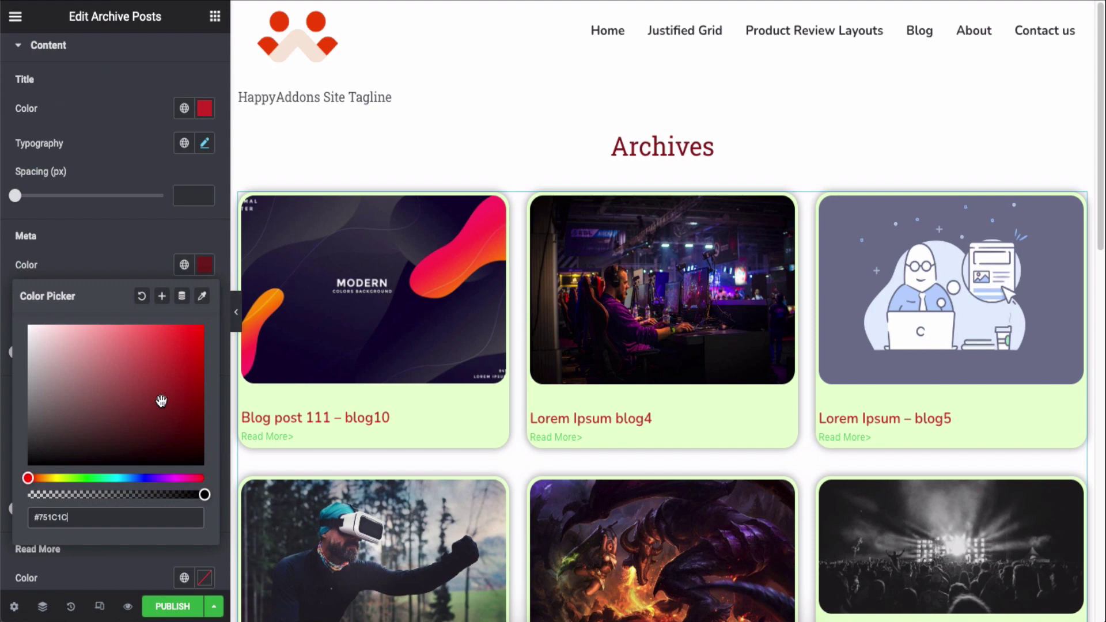
left_click(146, 256)
left_click(205, 299)
left_click(206, 305)
- Make the Read More links black with spacing 1
scroll(193, 252, "down", 2)
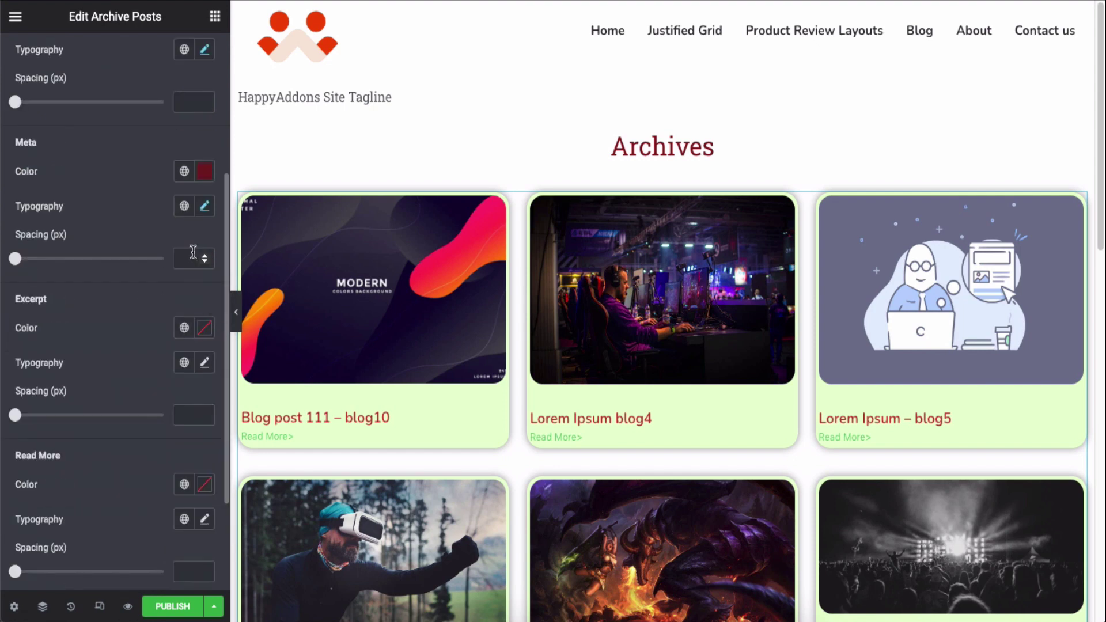
scroll(206, 333, "down", 3)
left_click(205, 340)
left_click(115, 526)
left_click(139, 340)
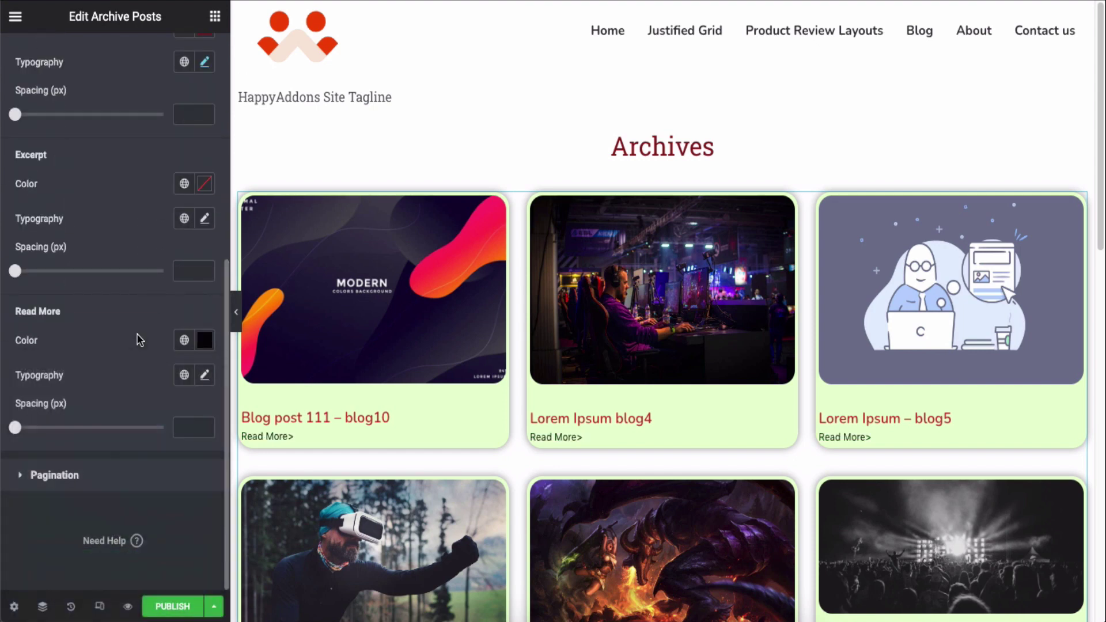
left_click(205, 375)
left_click(204, 375)
left_click_drag(15, 428, 16, 427)
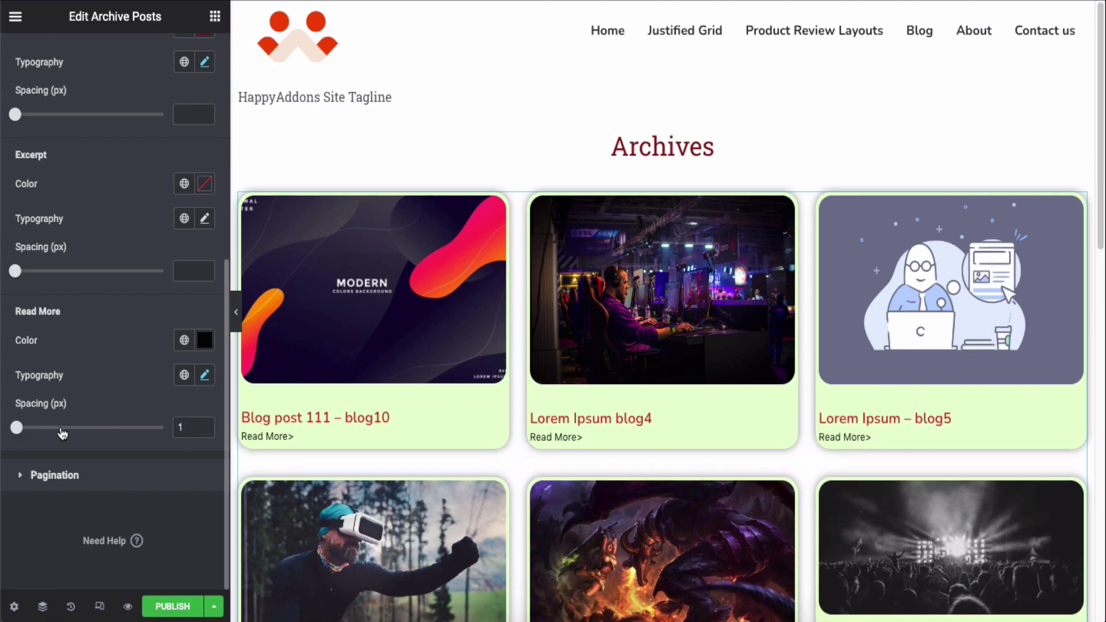
- Set the pagination colour to purple
left_click(54, 474)
left_click(205, 303)
left_click(131, 382)
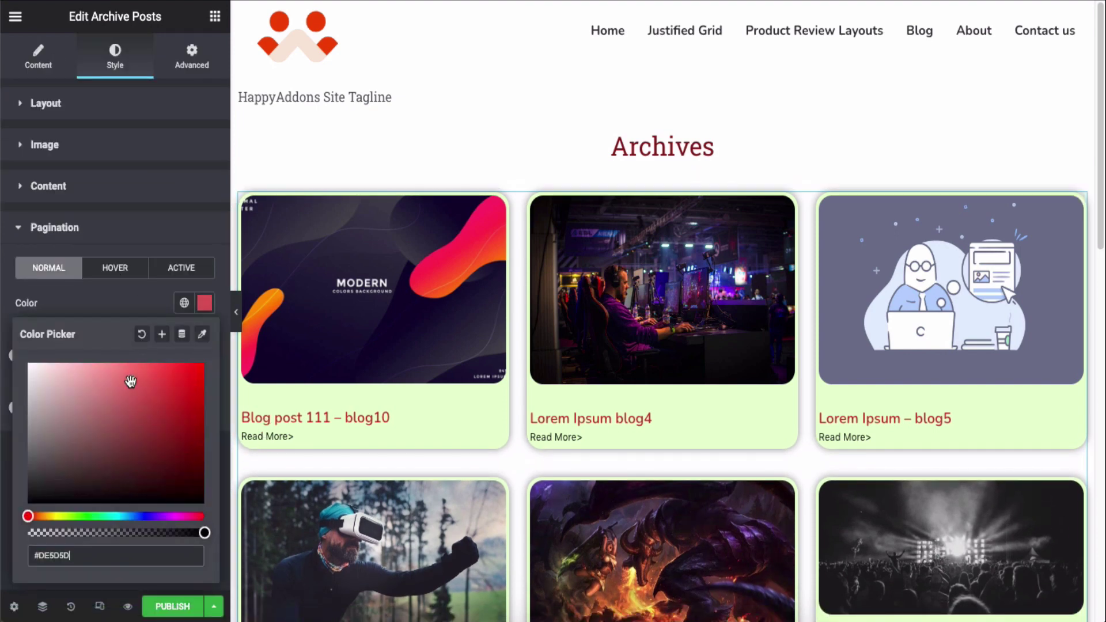
left_click(153, 516)
left_click(118, 302)
left_click(114, 268)
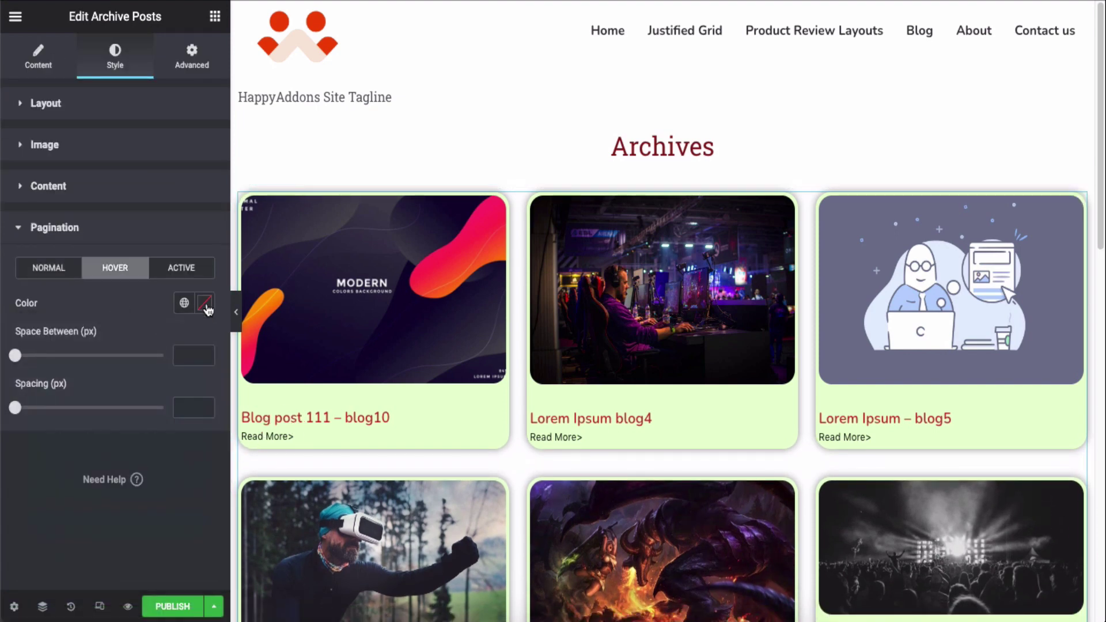
left_click(205, 303)
left_click(113, 260)
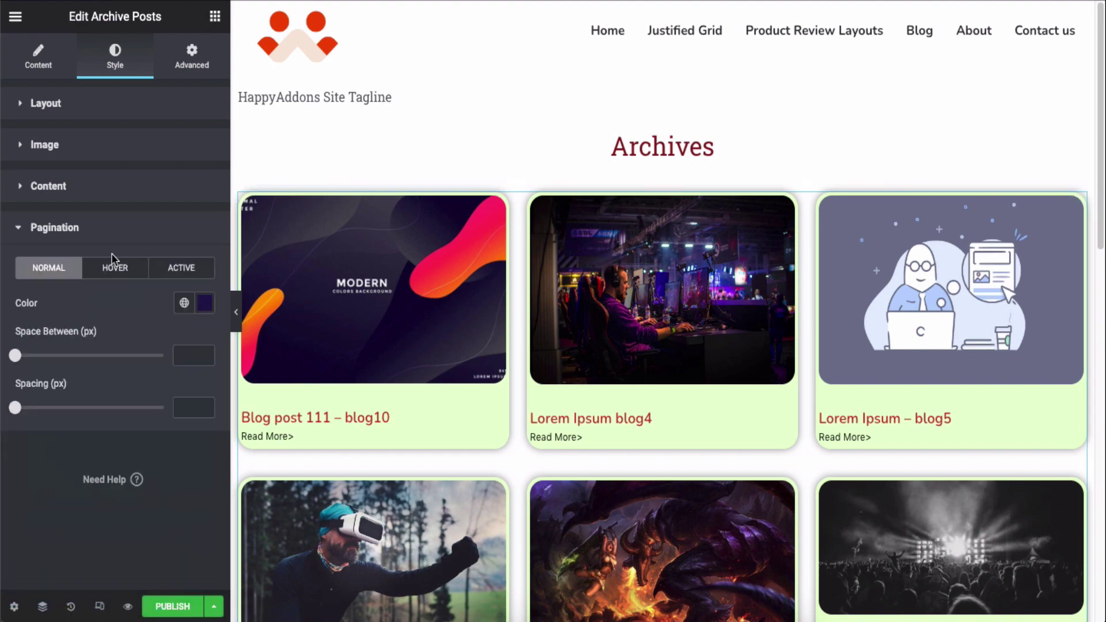
left_click(55, 228)
- Publish the archive template with the display condition Include > Archives > All Archives
scroll(323, 313, "down", 3)
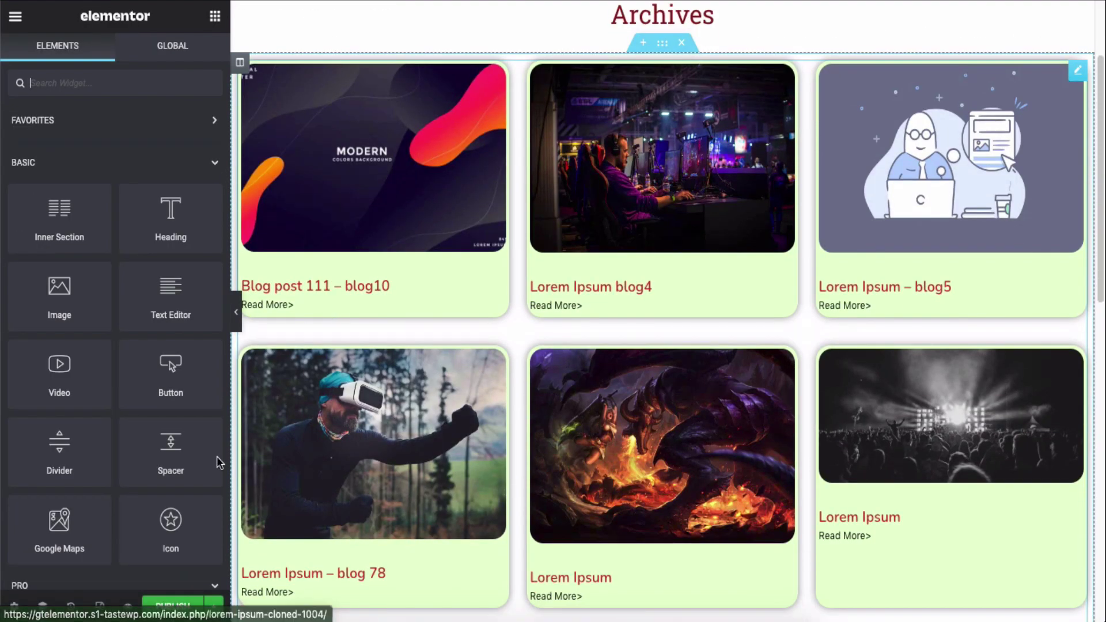
left_click(166, 605)
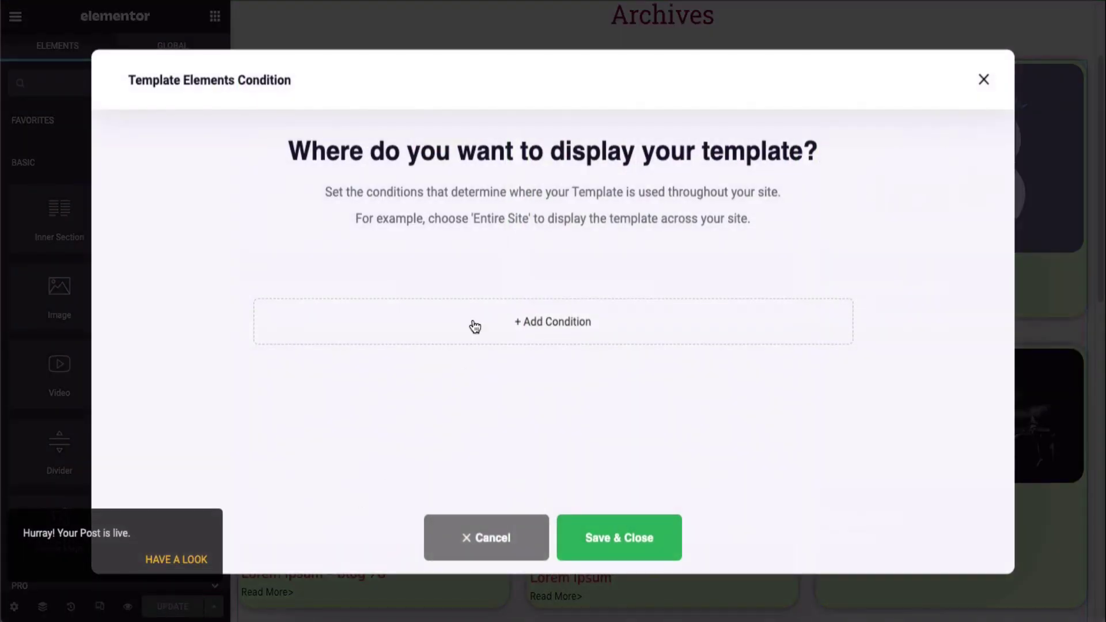
left_click(475, 326)
left_click(392, 305)
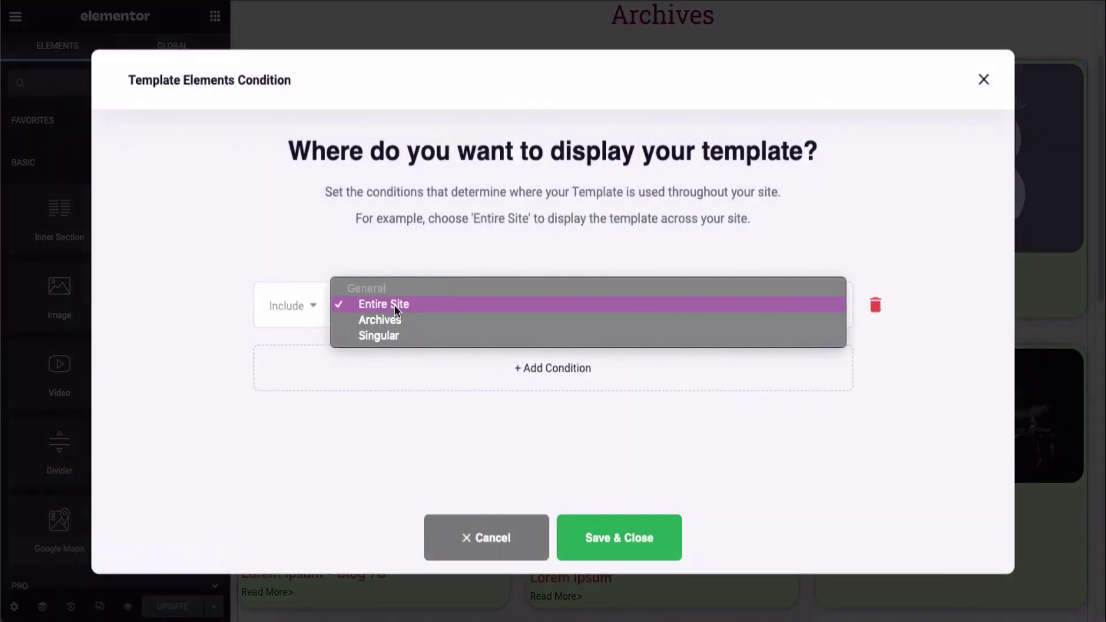
left_click(397, 318)
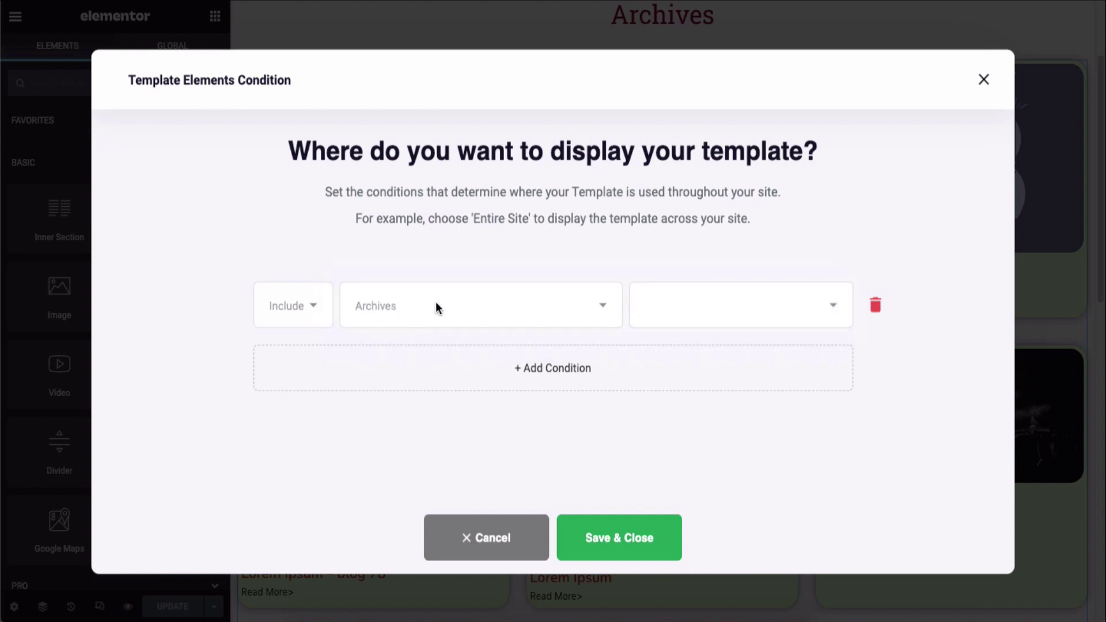
left_click(662, 299)
left_click(658, 305)
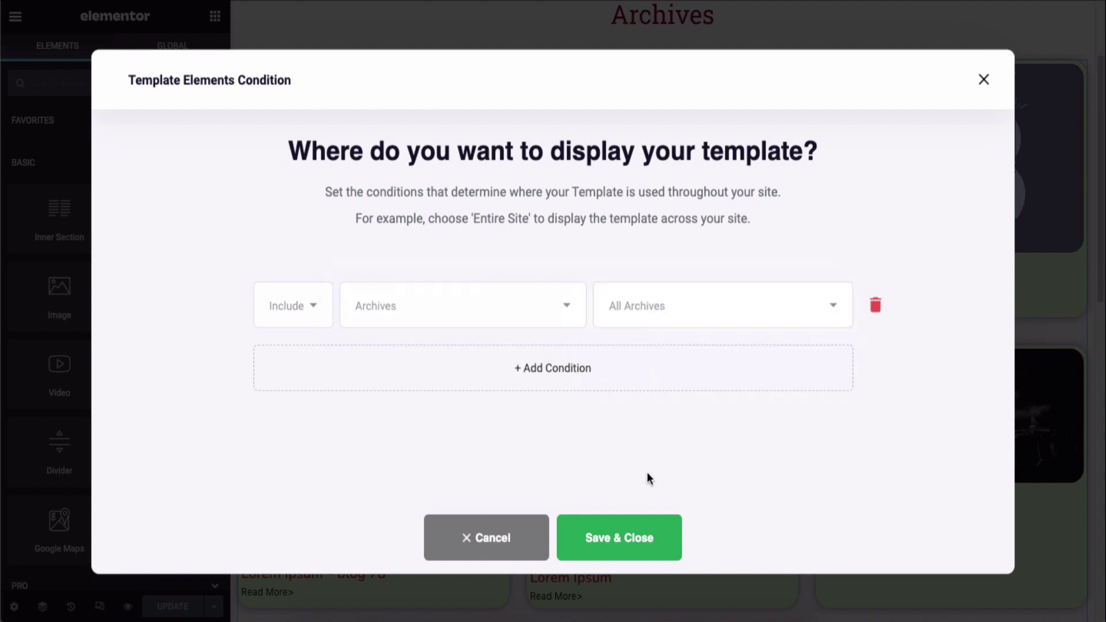
left_click(643, 537)
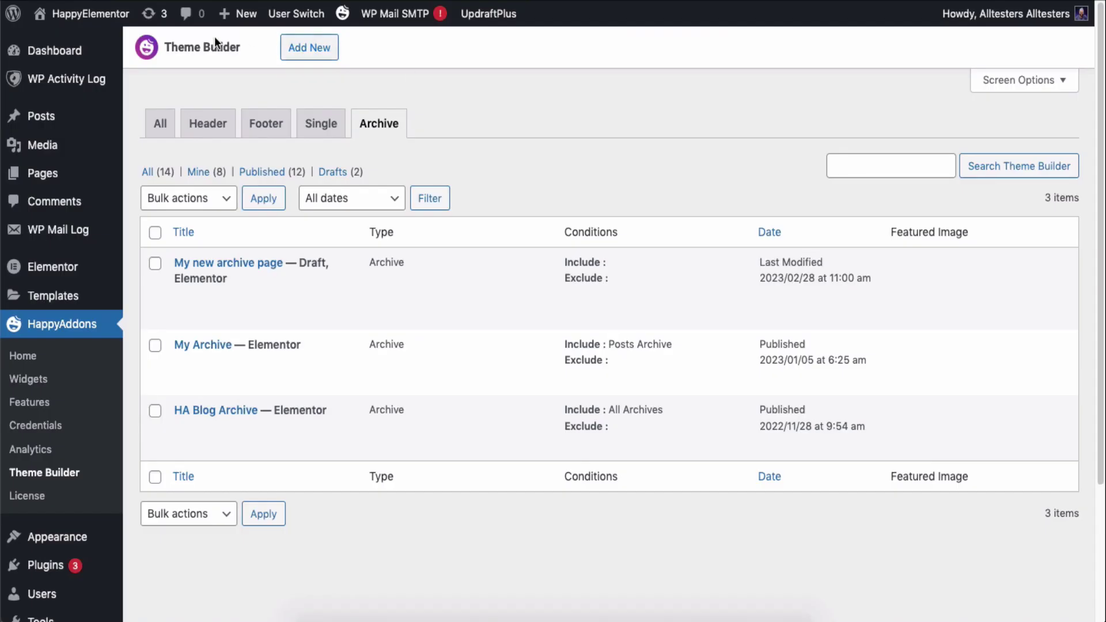
- View the site's Blog page and scroll through its three-column grid of light-green post cards
mouse_move(74, 16)
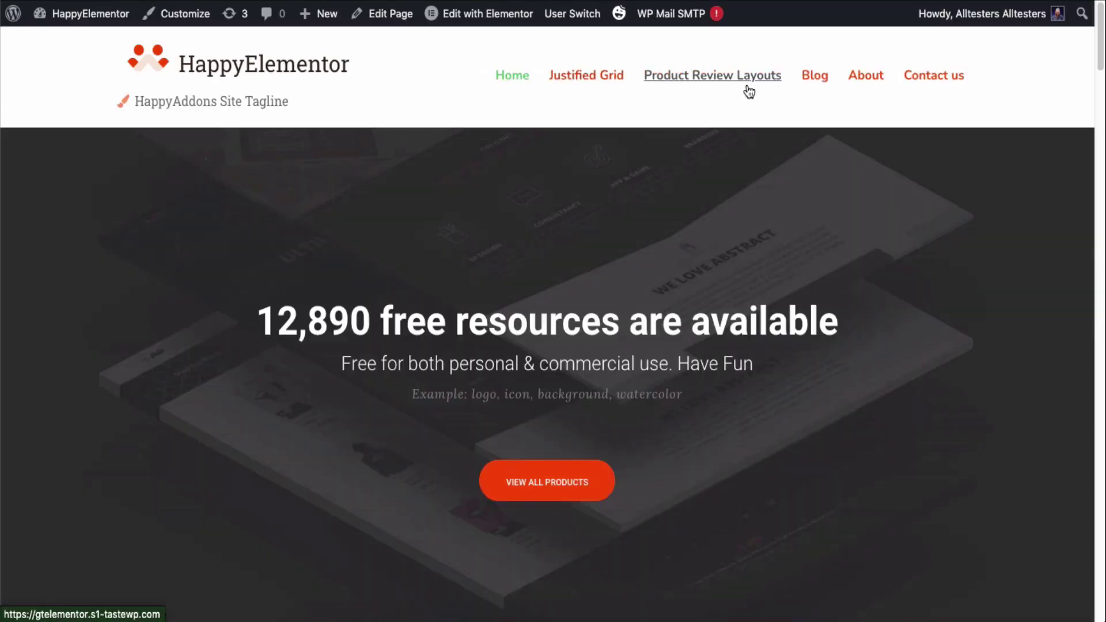
left_click(810, 90)
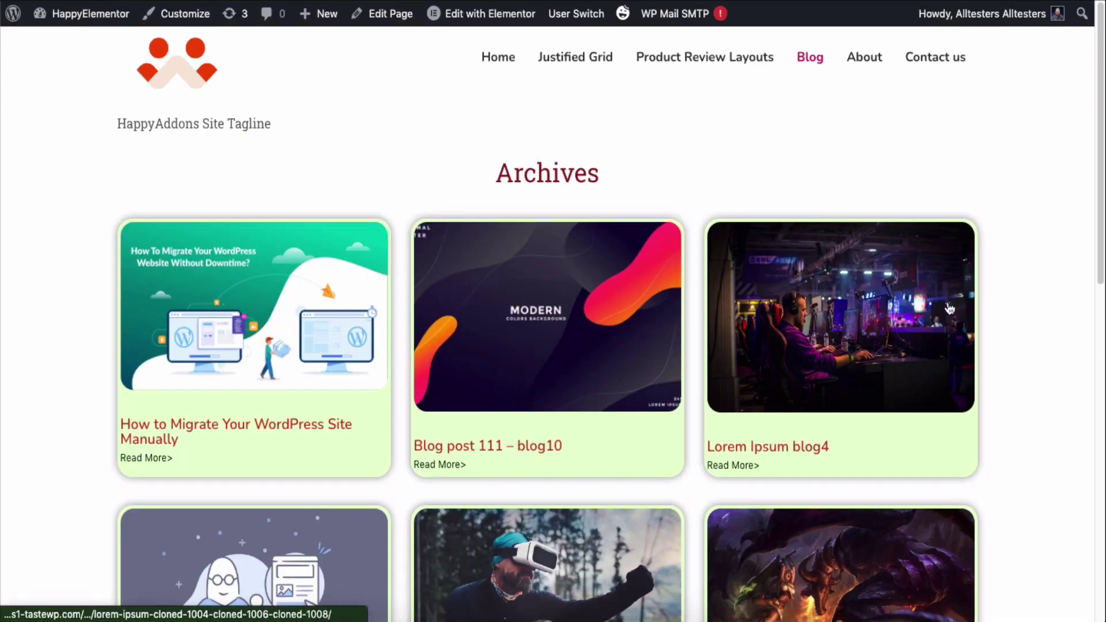
scroll(818, 290, "down", 3)
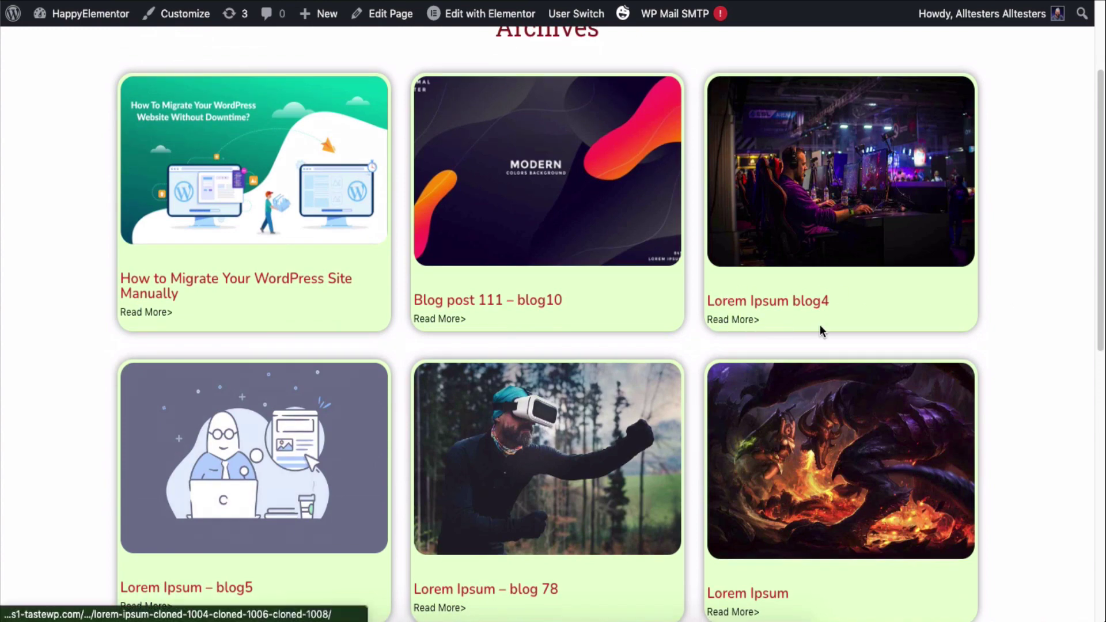
scroll(1019, 328, "down", 8)
scroll(1019, 331, "down", 3)
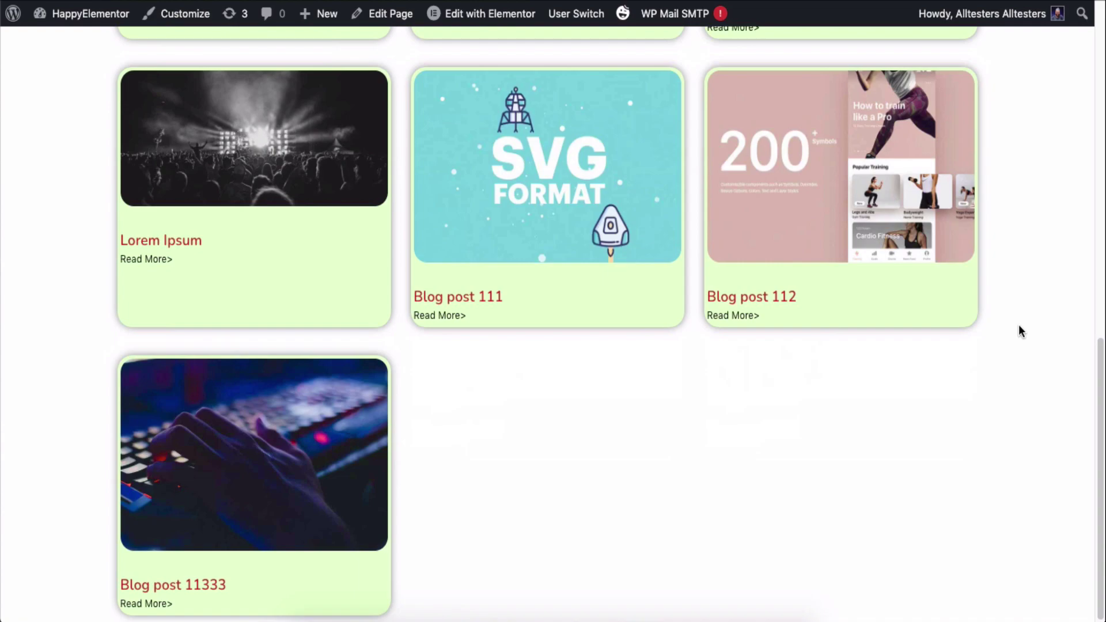
scroll(1019, 331, "up", 12)
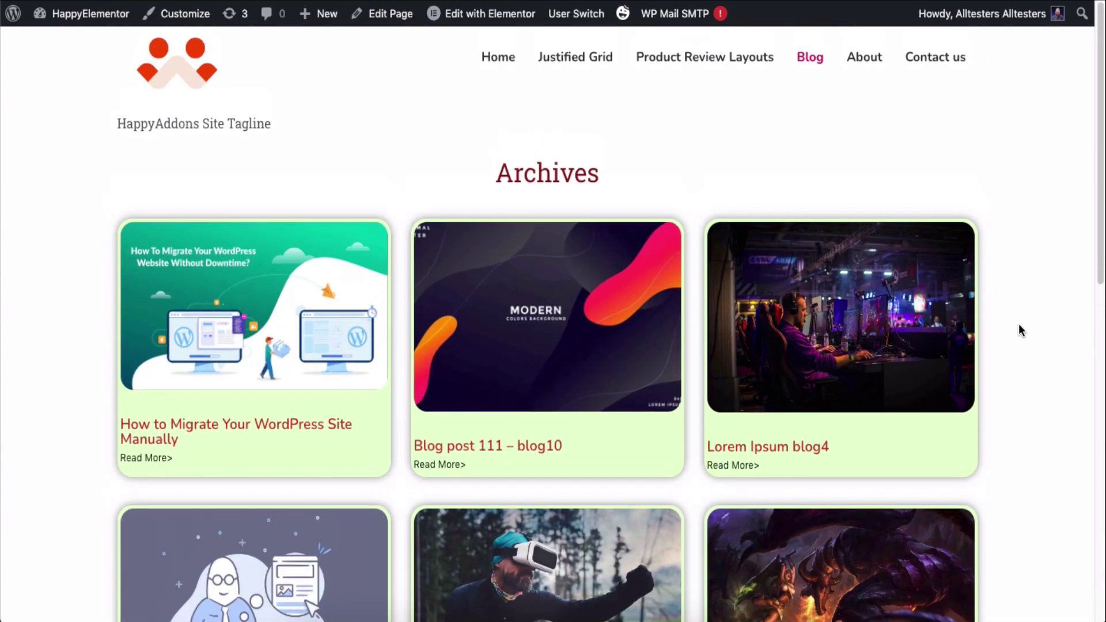